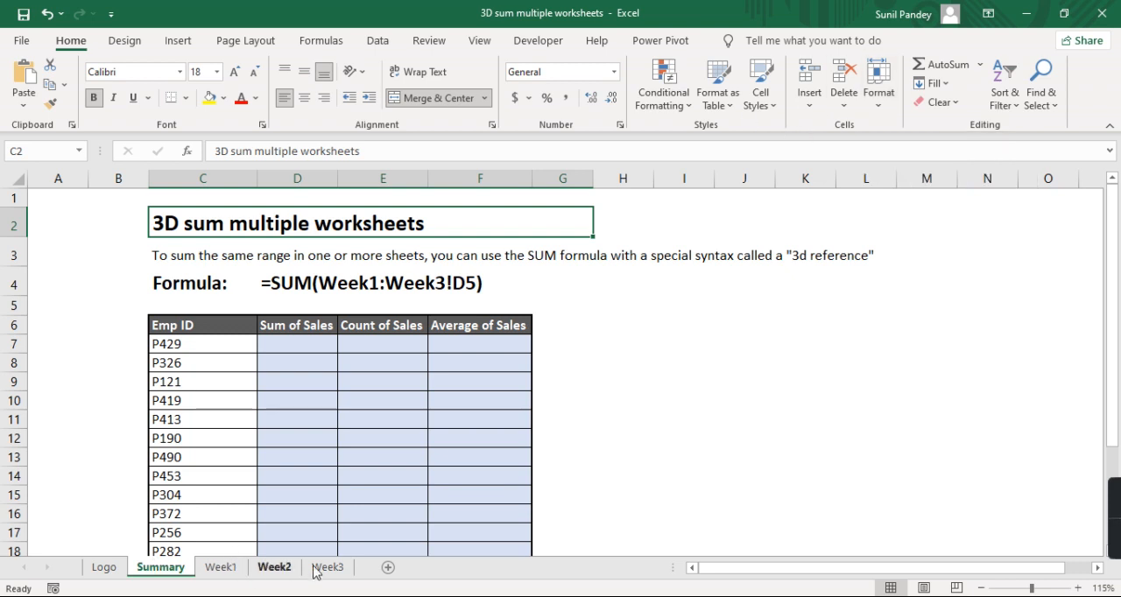
- Examine the employee list on the Summary sheet and the matching sales data on the Week1, Week2 and Week3 sheets
{"action": "left_click", "coordinate": [194, 363]}
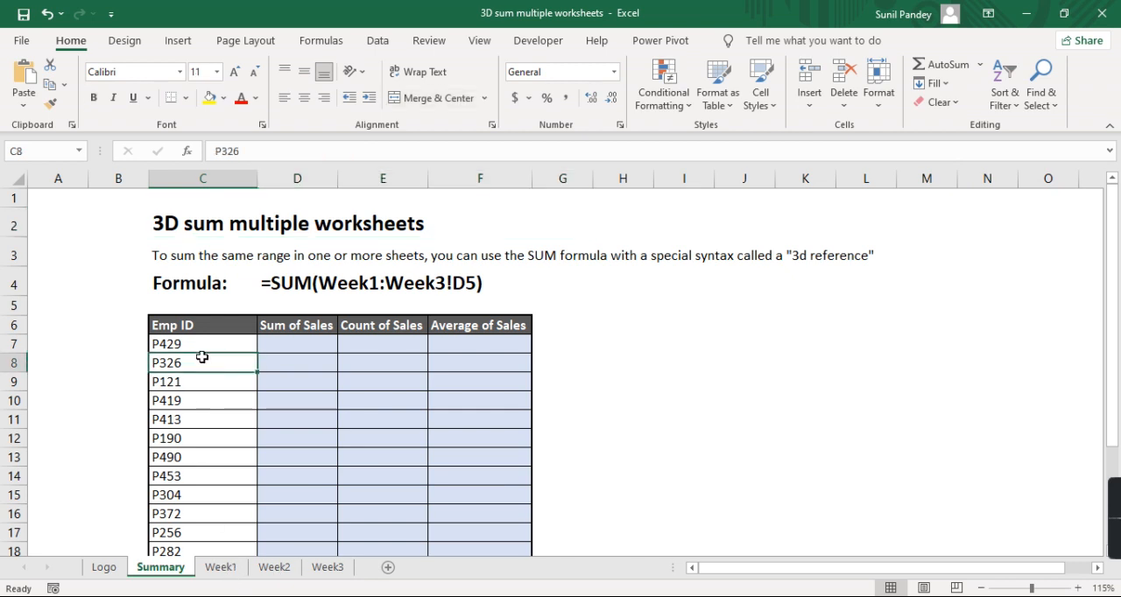
{"action": "scroll", "coordinate": [204, 354], "scroll_direction": "down", "scroll_amount": 1}
{"action": "left_click_drag", "start_coordinate": [212, 248], "coordinate": [219, 473]}
{"action": "left_click", "coordinate": [214, 322]}
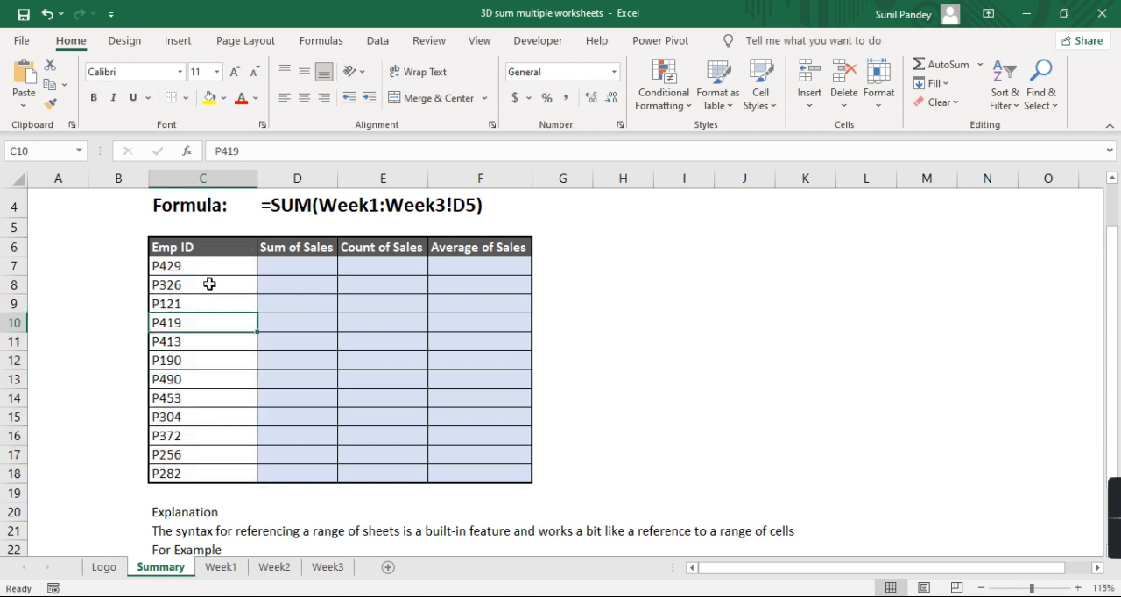
{"action": "left_click", "coordinate": [216, 569]}
{"action": "left_click", "coordinate": [278, 569]}
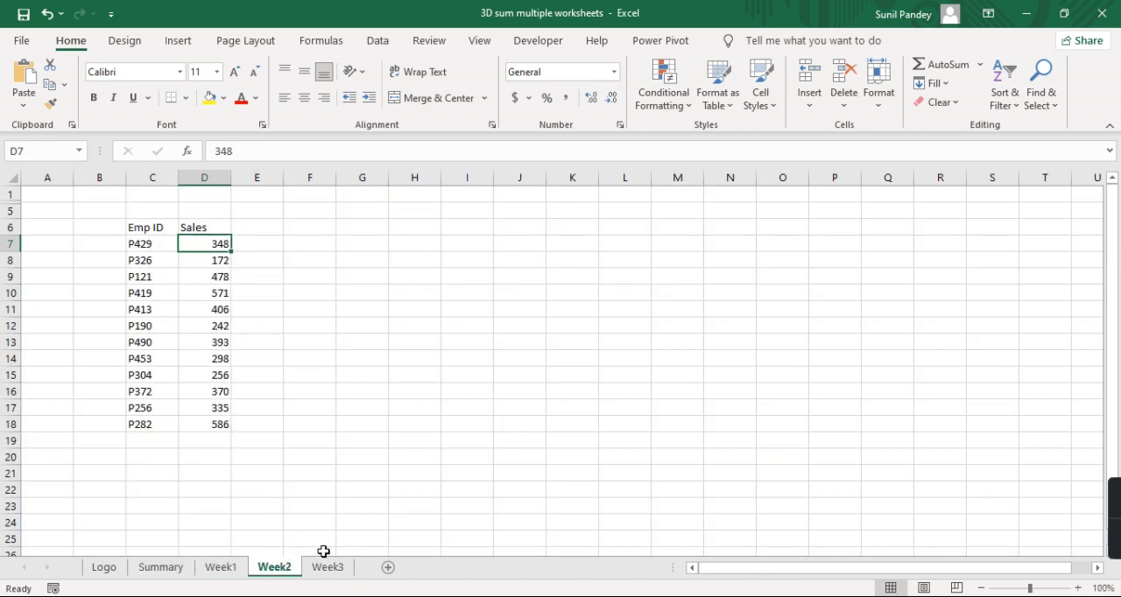
{"action": "left_click", "coordinate": [340, 567]}
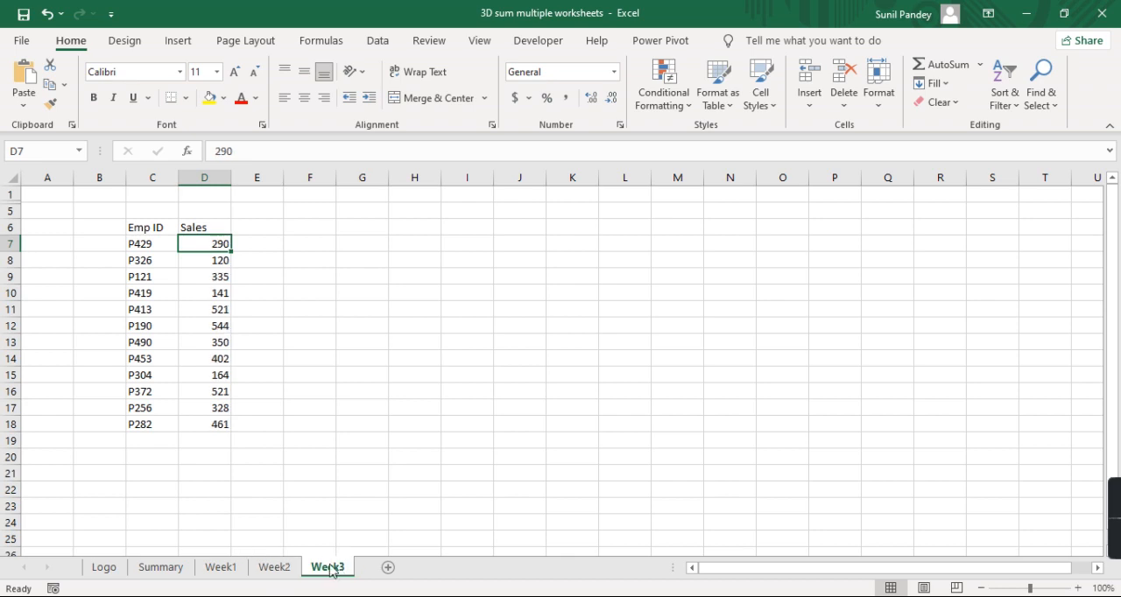
- Compare the first employee's row 7 on the Summary sheet with the same employee's ID and sales cells on Week1
{"action": "left_click", "coordinate": [173, 570]}
{"action": "left_click", "coordinate": [200, 266]}
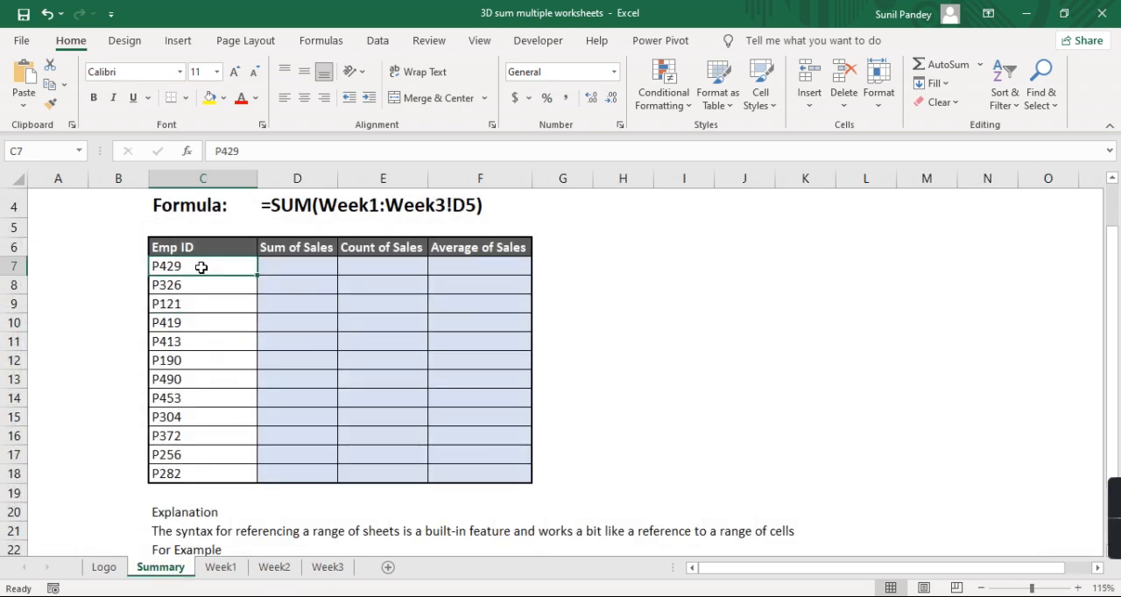
{"action": "left_click", "coordinate": [279, 264]}
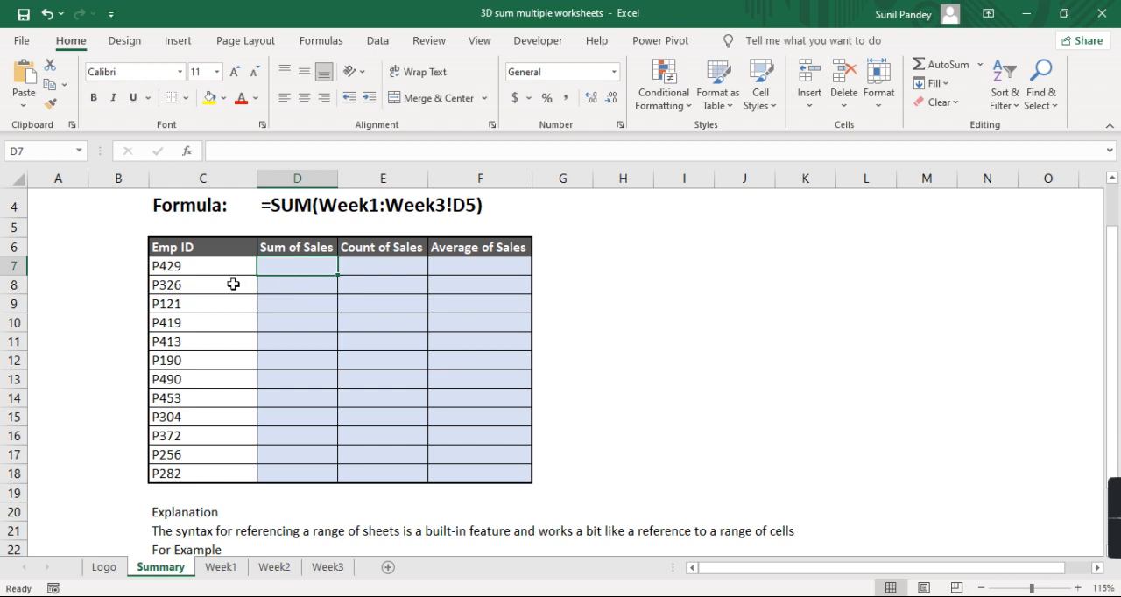
{"action": "left_click", "coordinate": [220, 569]}
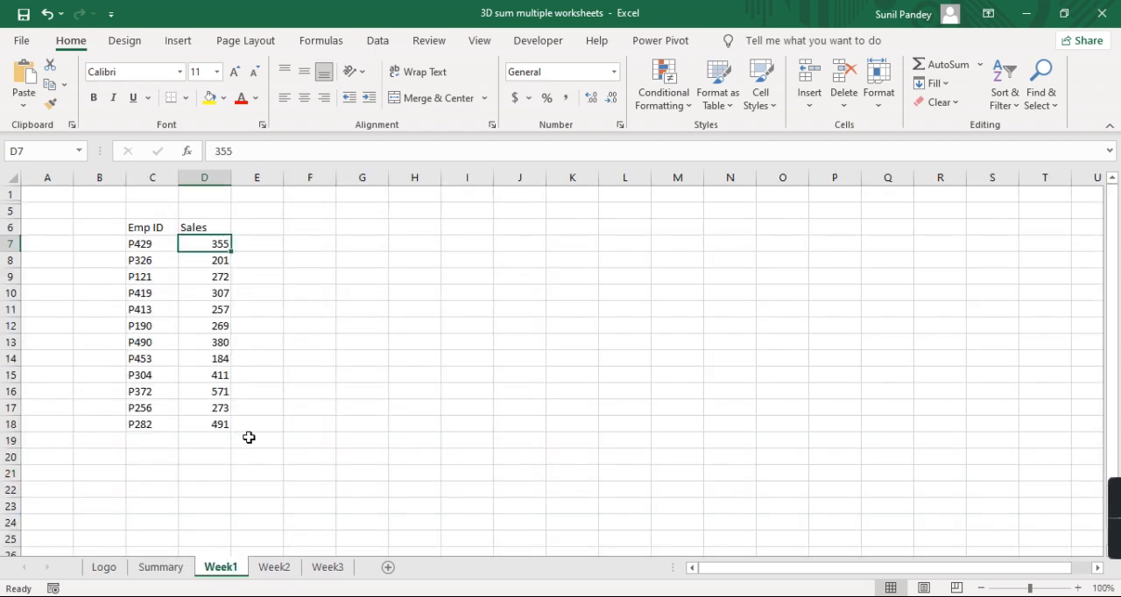
{"action": "left_click", "coordinate": [154, 245]}
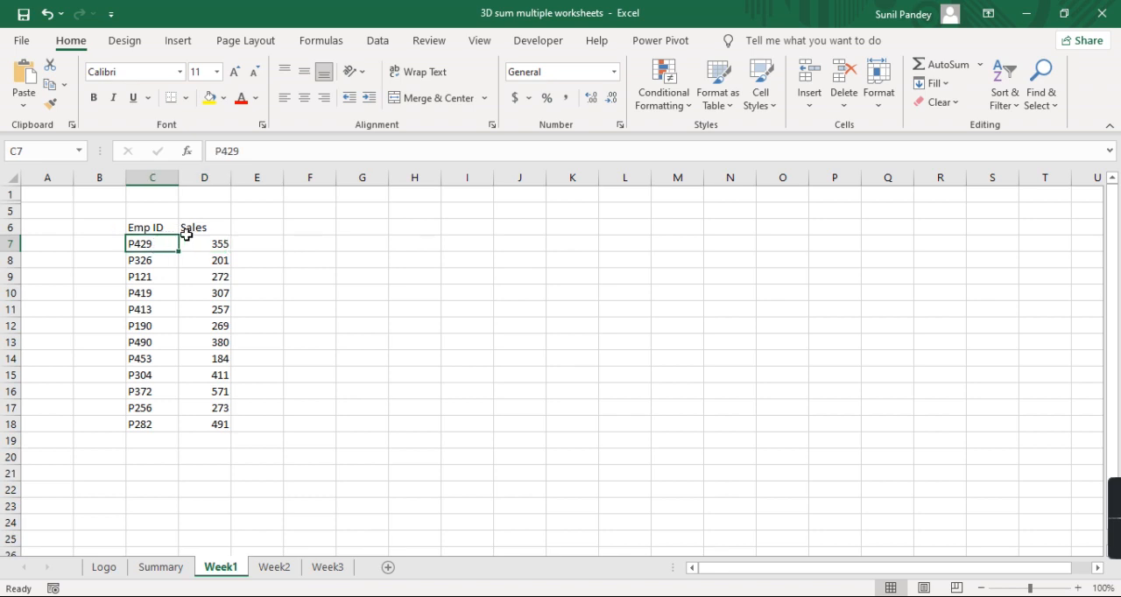
{"action": "left_click", "coordinate": [207, 244]}
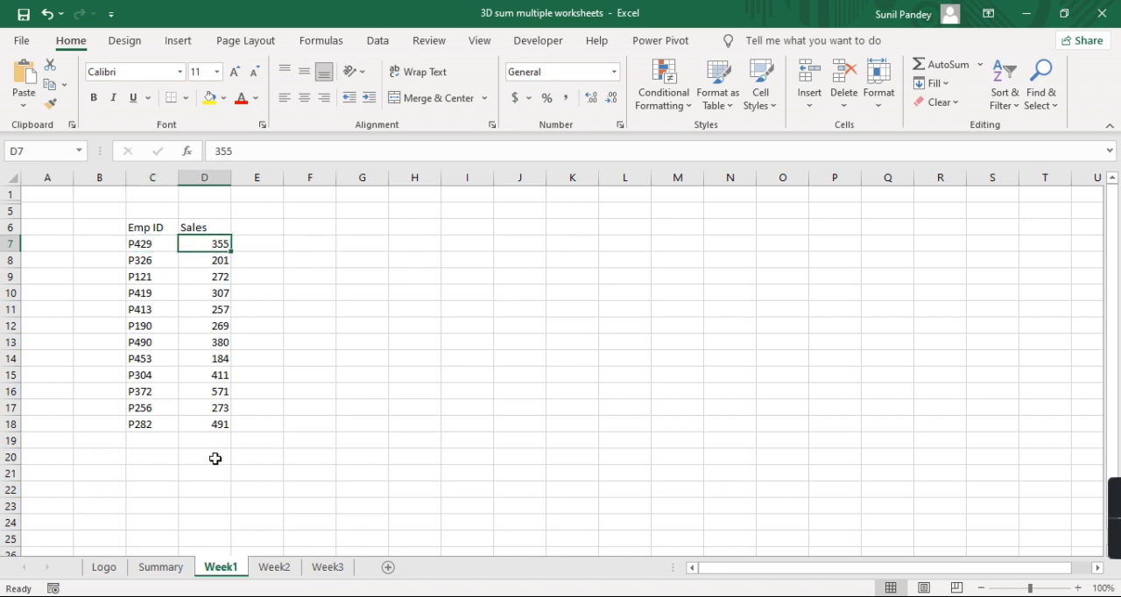
{"action": "left_click", "coordinate": [171, 569]}
{"action": "left_click", "coordinate": [178, 264]}
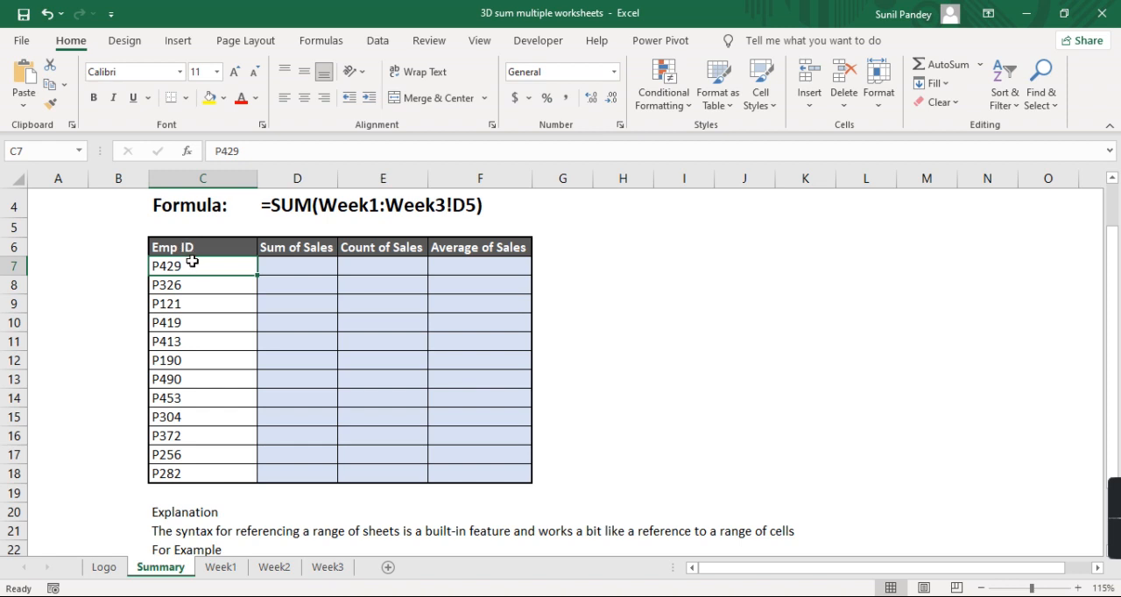
{"action": "left_click", "coordinate": [307, 265]}
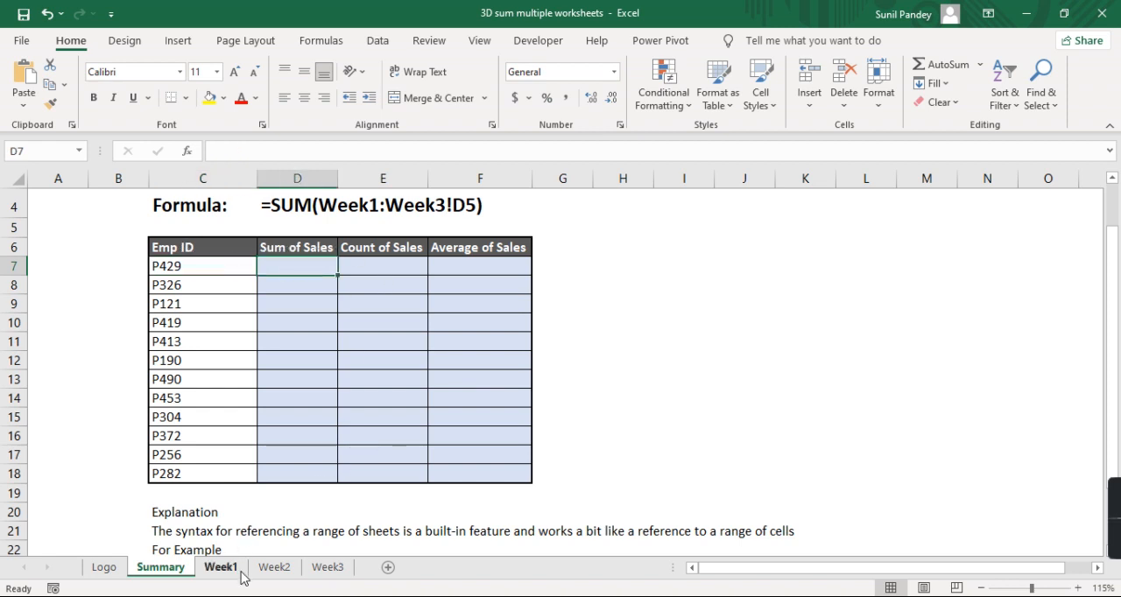
- Correct the sample formula text in D4 of the Summary sheet so it reads =SUM(Week1:Week3!D7)
{"action": "scroll", "coordinate": [366, 394], "scroll_direction": "up", "scroll_amount": 1}
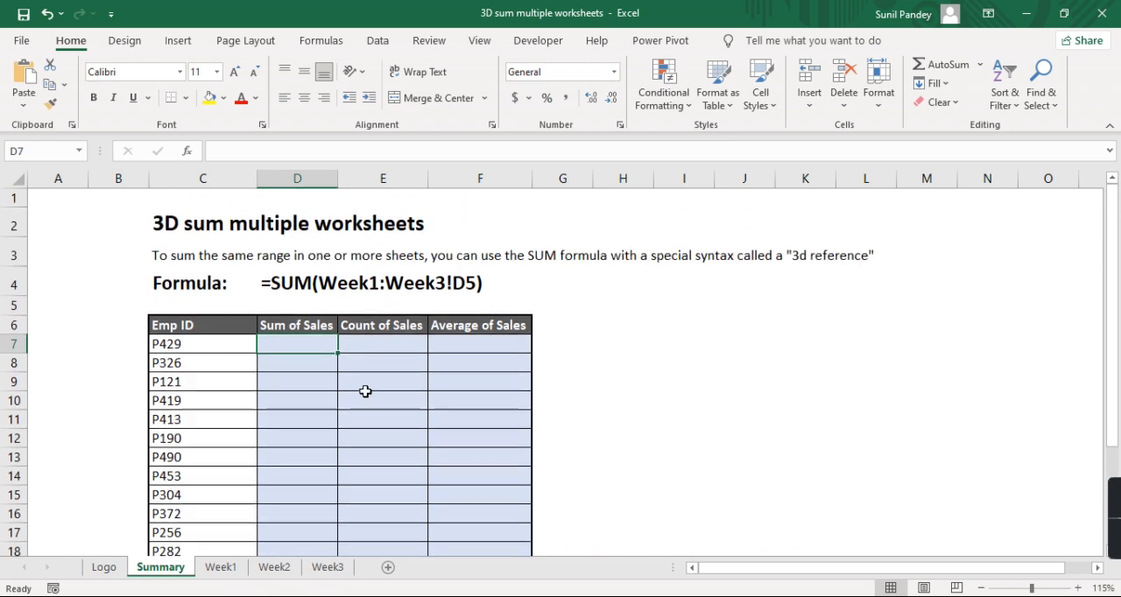
{"action": "left_click", "coordinate": [583, 288]}
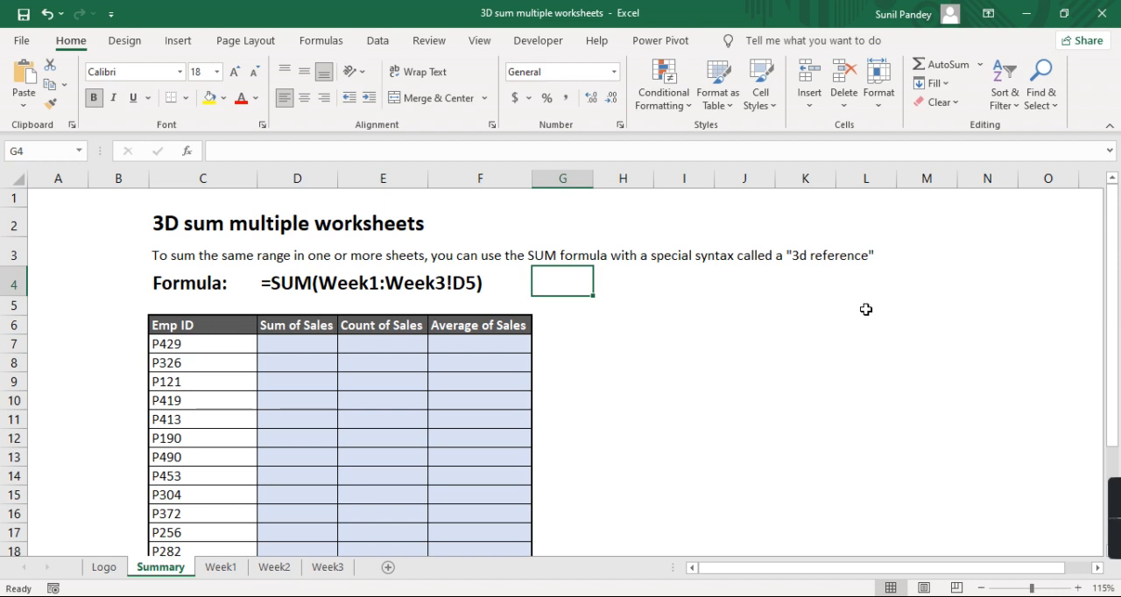
{"action": "left_click", "coordinate": [284, 286]}
{"action": "left_click", "coordinate": [606, 292]}
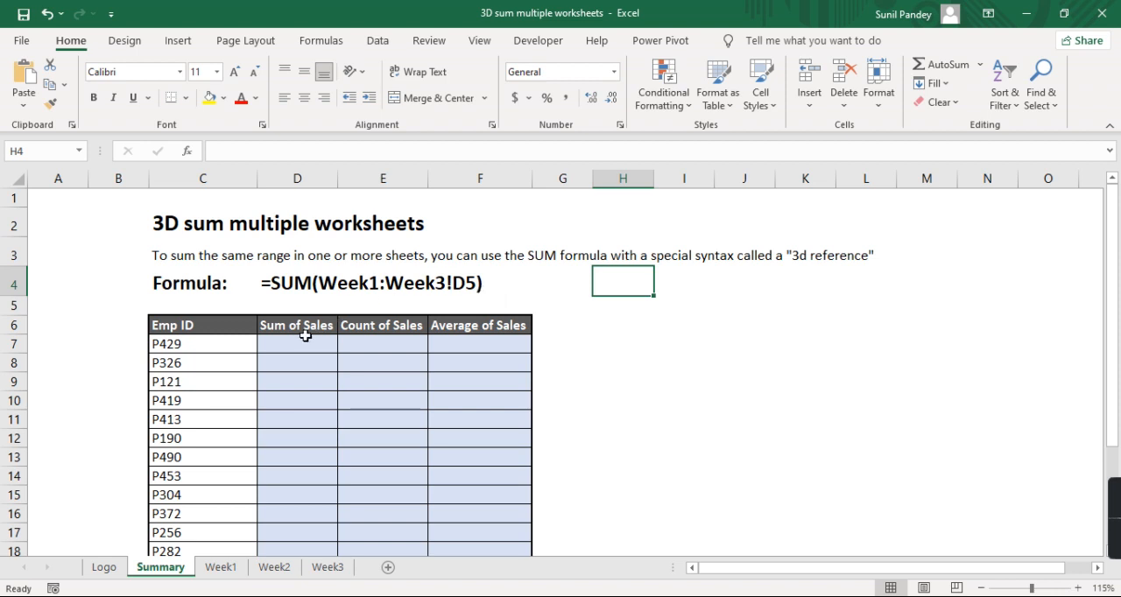
{"action": "left_click", "coordinate": [314, 293]}
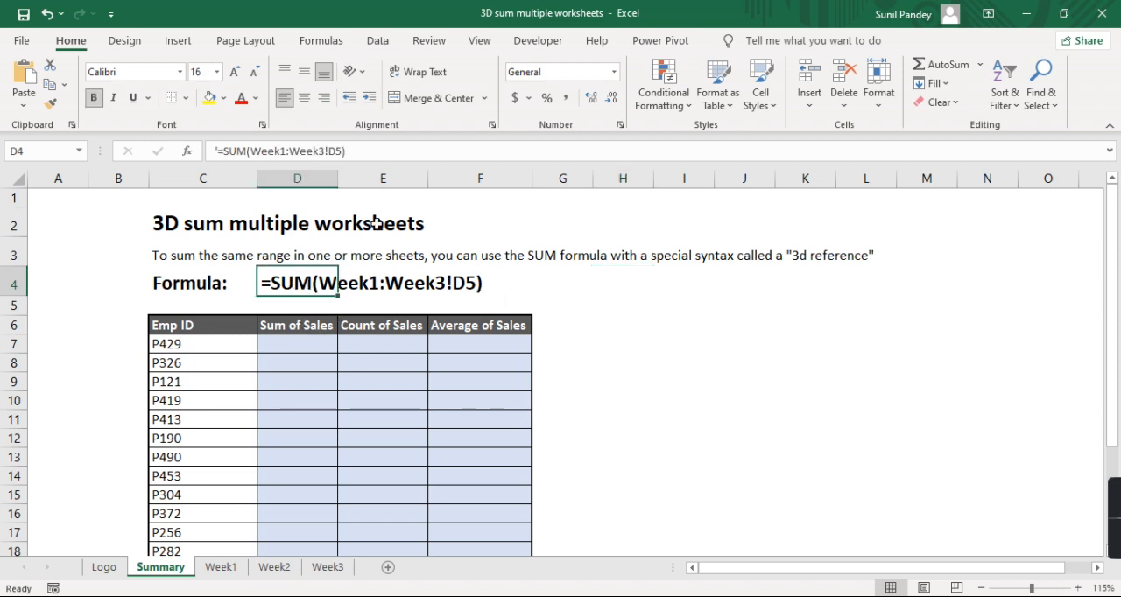
{"action": "left_click", "coordinate": [336, 151]}
{"action": "key", "text": "Delete"}
{"action": "type", "text": "7"}
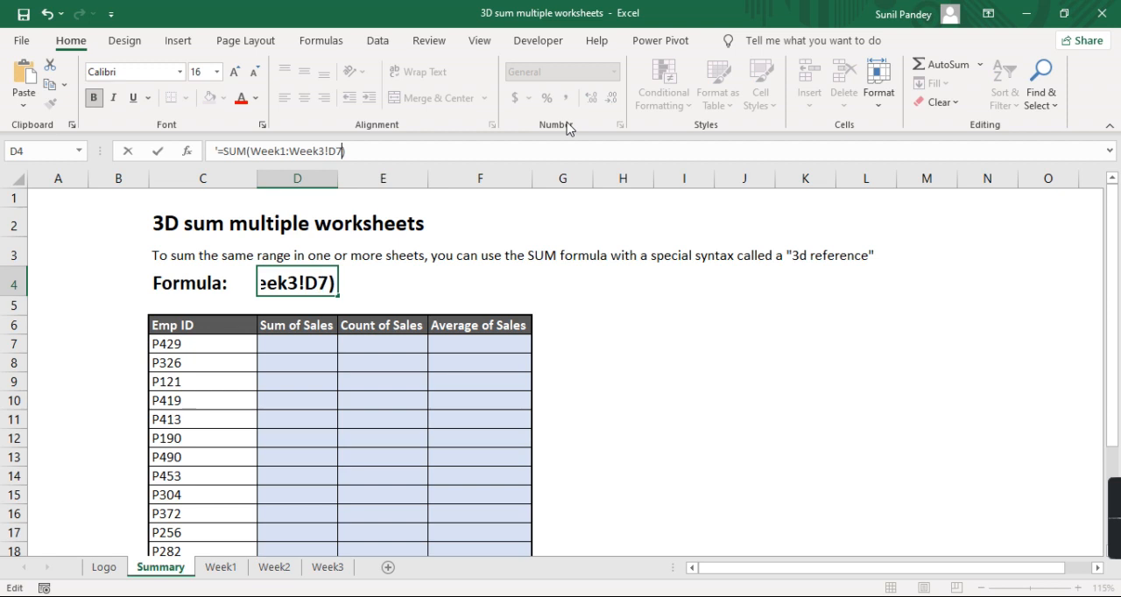
{"action": "key", "text": "Return"}
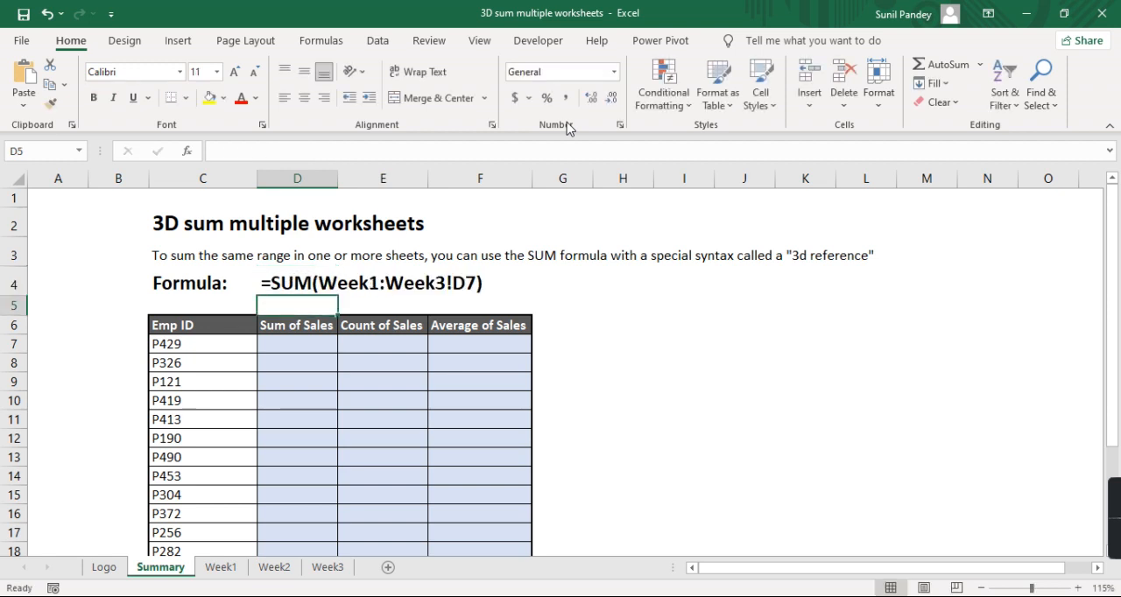
- Enter =SUM(Week1:Week3!D7) in cell D7 of the Summary sheet to sum the first employee's sales across the weekly sheets
{"action": "left_click", "coordinate": [331, 343]}
{"action": "left_click", "coordinate": [221, 569]}
{"action": "left_click", "coordinate": [279, 568]}
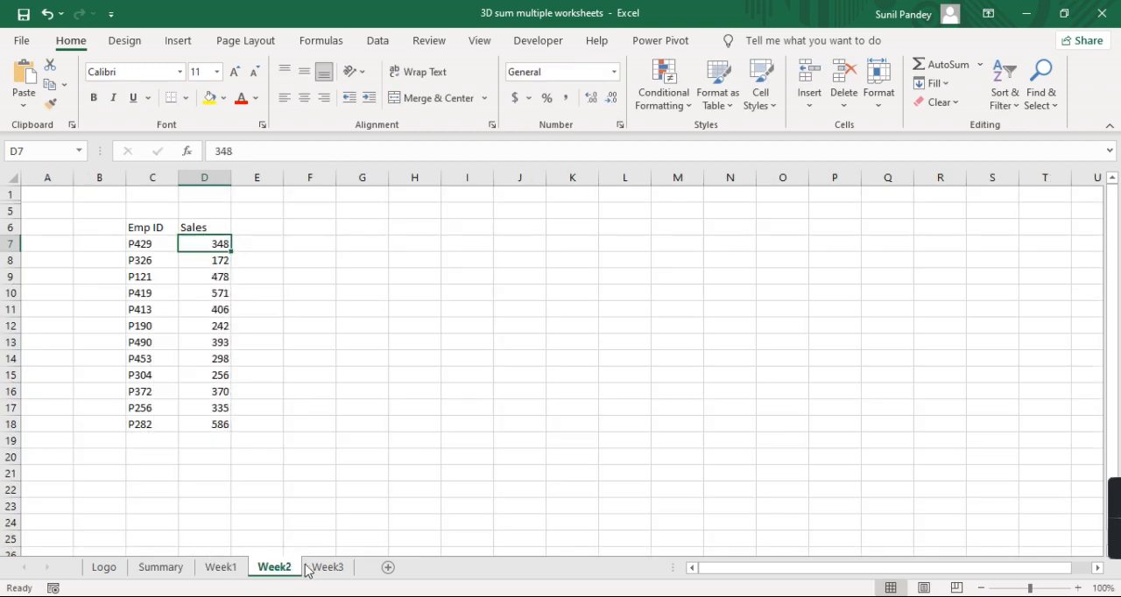
{"action": "left_click", "coordinate": [181, 575]}
{"action": "scroll", "coordinate": [393, 399], "scroll_direction": "down", "scroll_amount": 2}
{"action": "scroll", "coordinate": [394, 398], "scroll_direction": "up", "scroll_amount": 1}
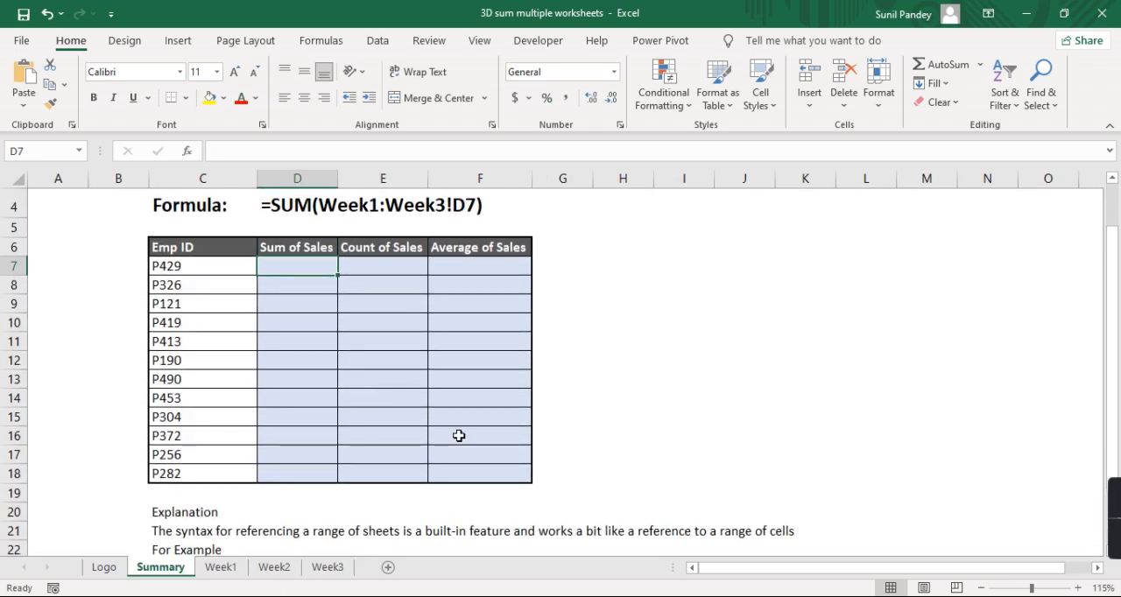
{"action": "scroll", "coordinate": [458, 435], "scroll_direction": "up", "scroll_amount": 1}
{"action": "type", "text": "=sum"}
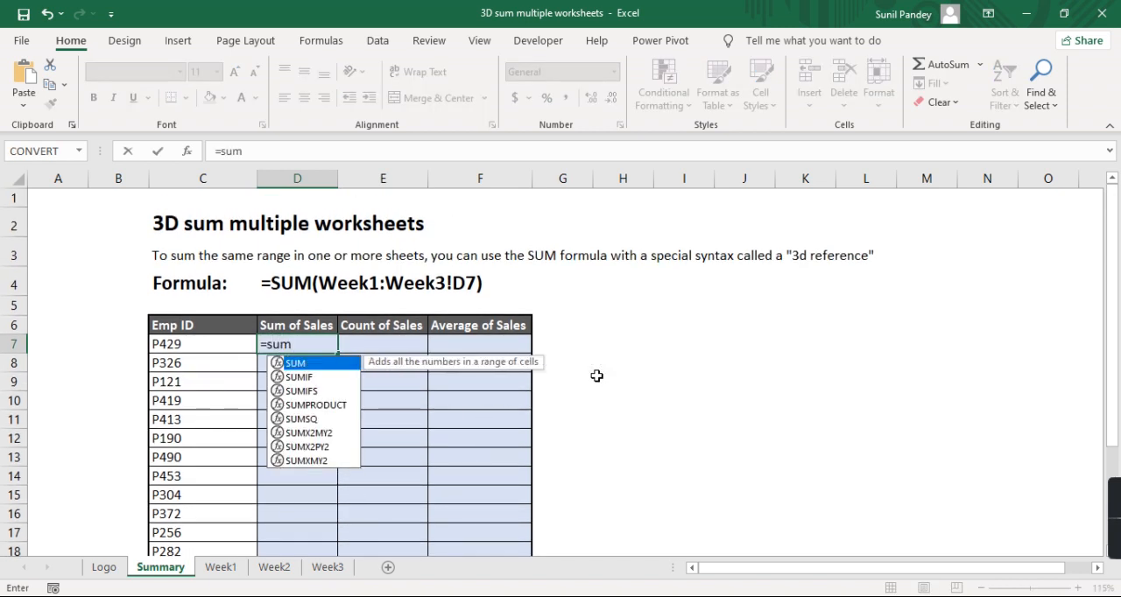
{"action": "key", "text": "Tab"}
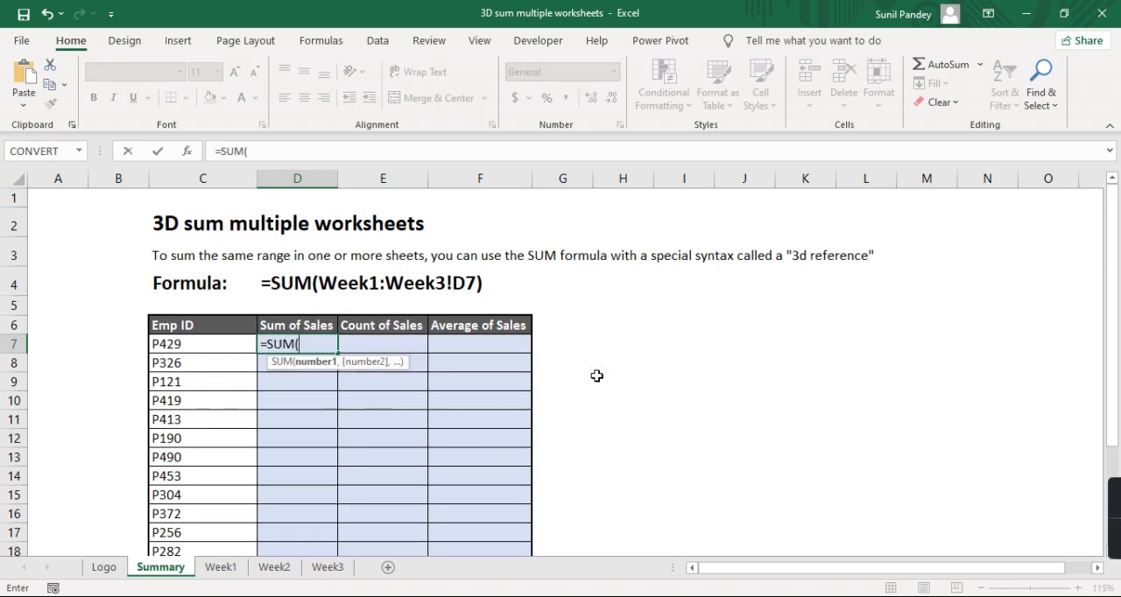
{"action": "type", "text": "Wee"}
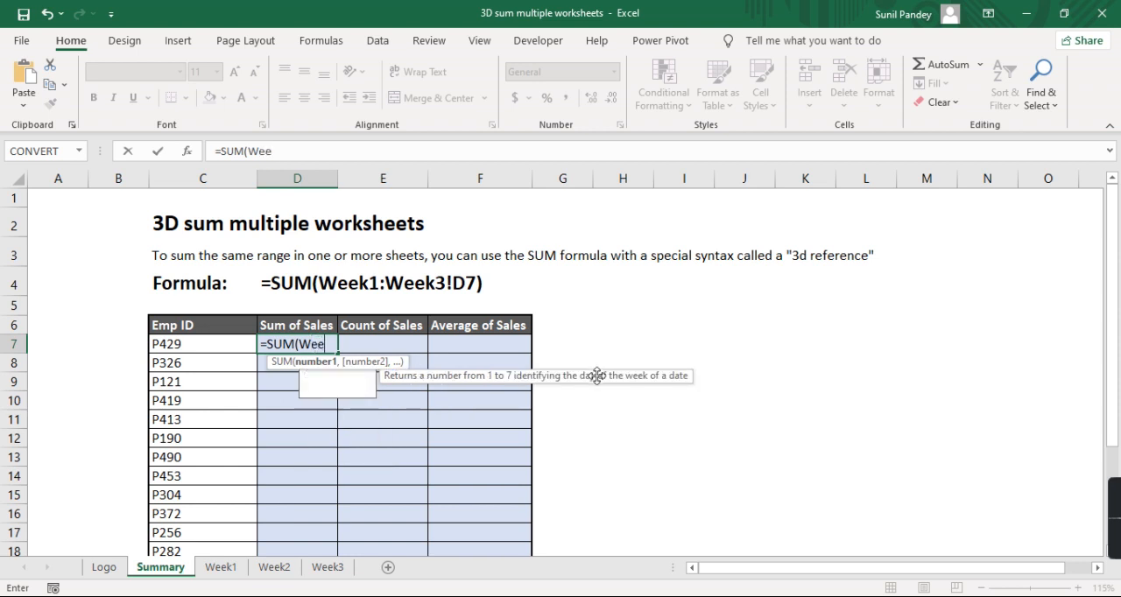
{"action": "type", "text": "k1"}
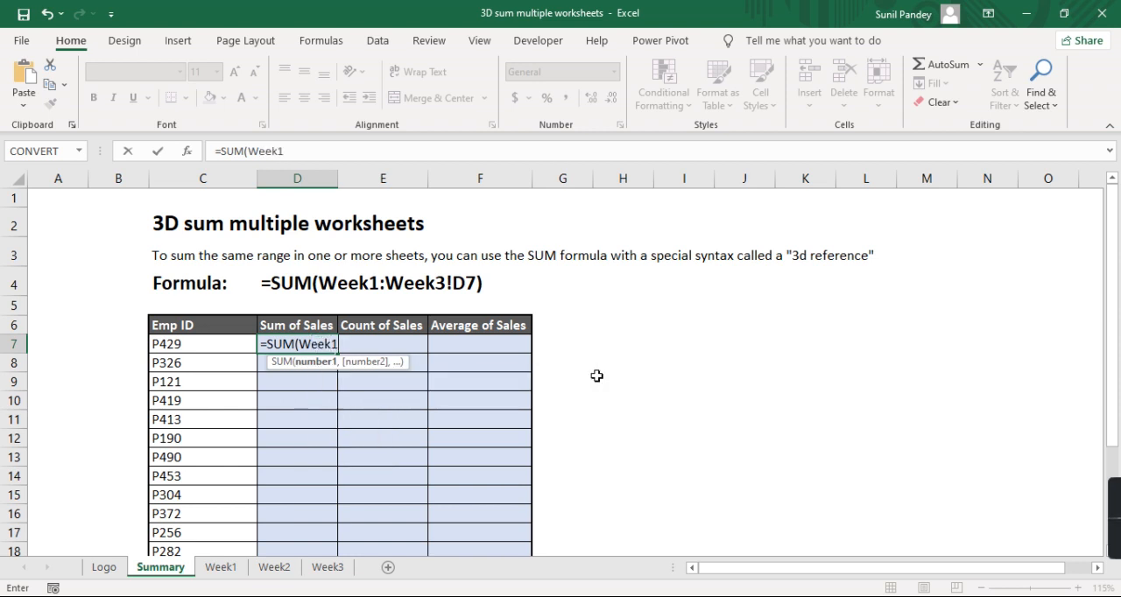
{"action": "type", "text": ":Week"}
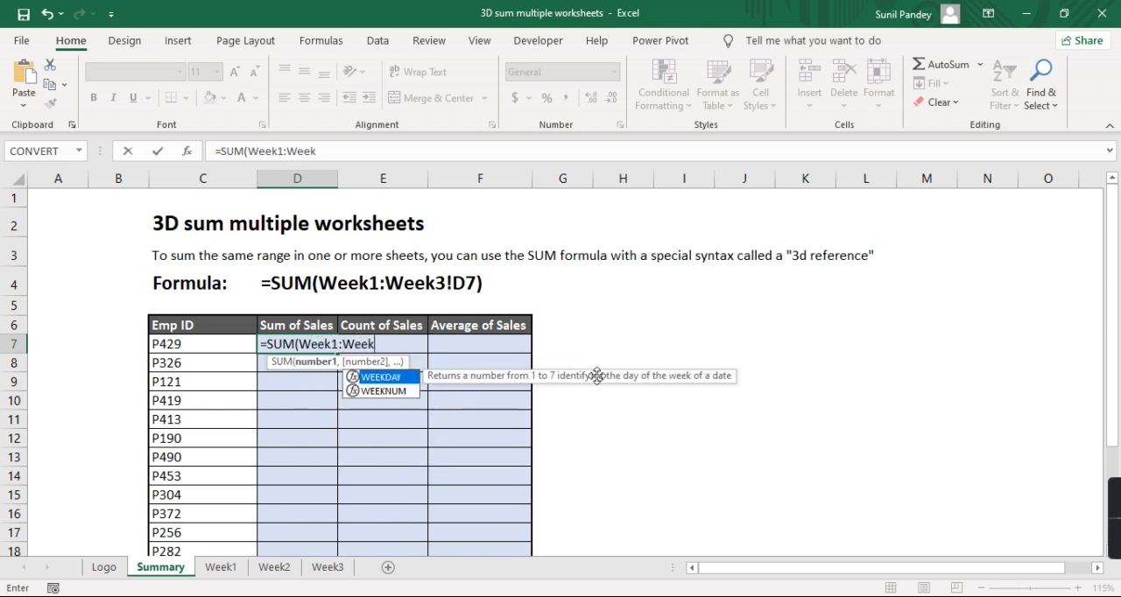
{"action": "type", "text": "3"}
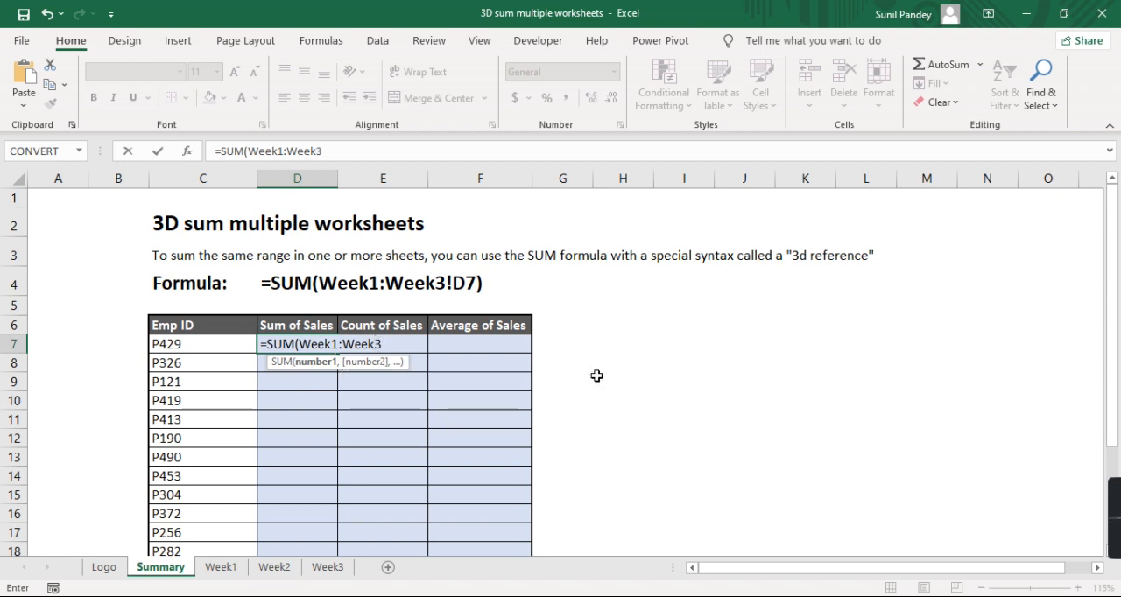
{"action": "type", "text": "!D7)"}
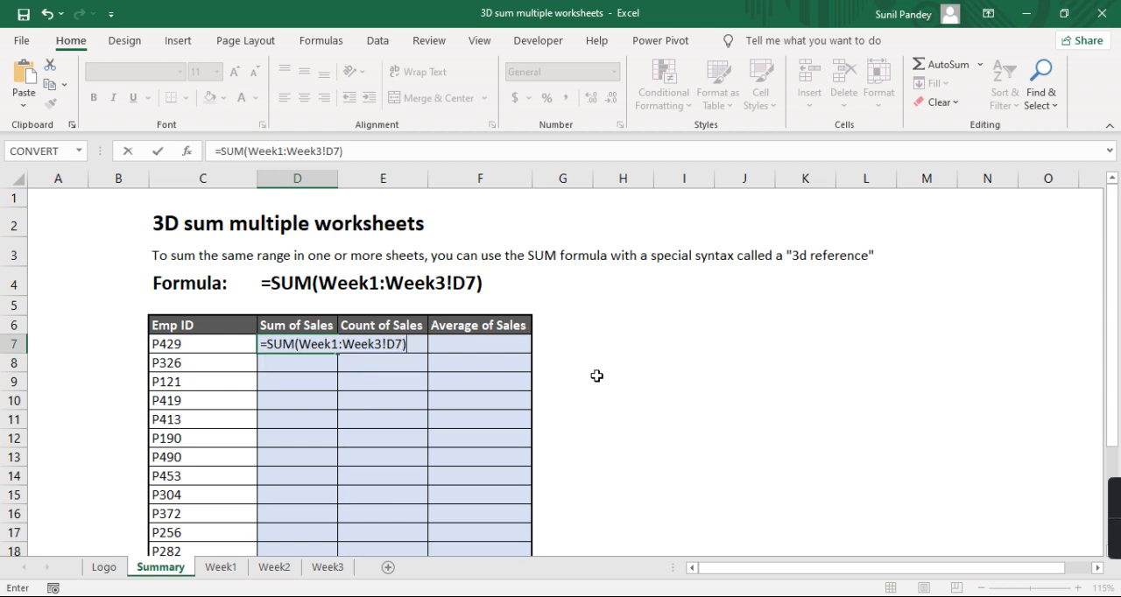
{"action": "key", "text": "Return"}
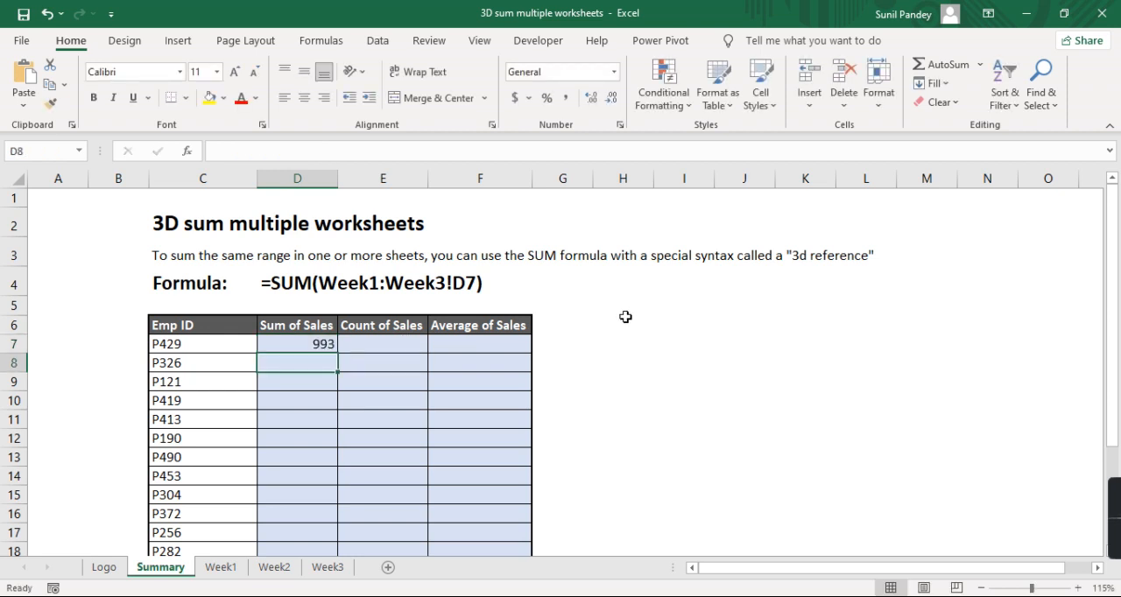
- Review the Sum of Sales formula in D7 and check its source cell D7 on the Week1, Week2 and Week3 sheets
{"action": "scroll", "coordinate": [625, 316], "scroll_direction": "down", "scroll_amount": 1}
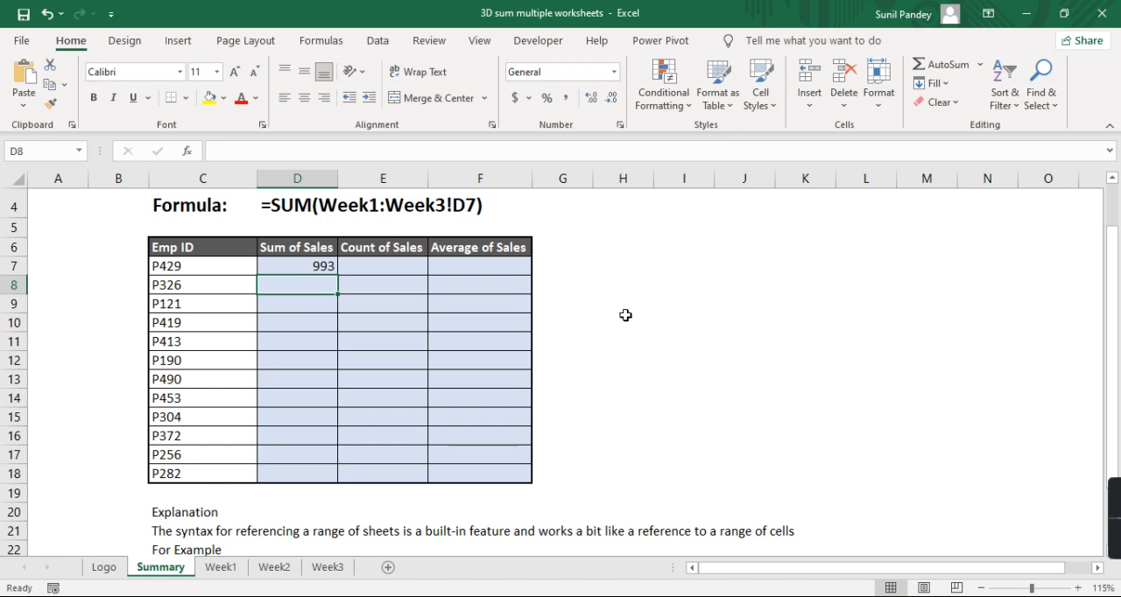
{"action": "left_click", "coordinate": [287, 267]}
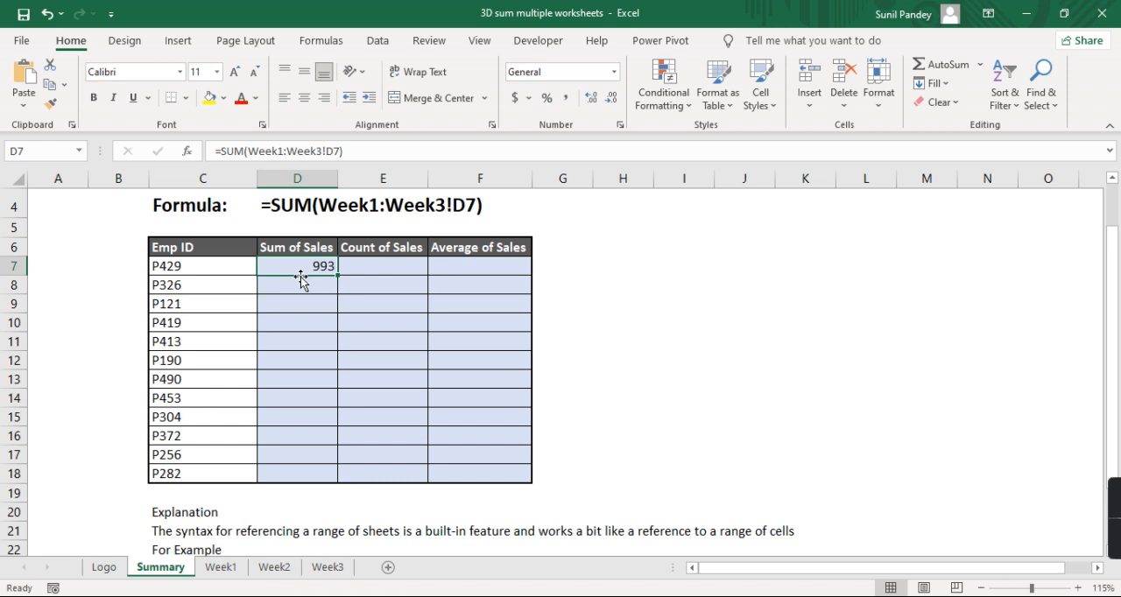
{"action": "scroll", "coordinate": [300, 279], "scroll_direction": "down", "scroll_amount": 1}
{"action": "scroll", "coordinate": [301, 279], "scroll_direction": "up", "scroll_amount": 1}
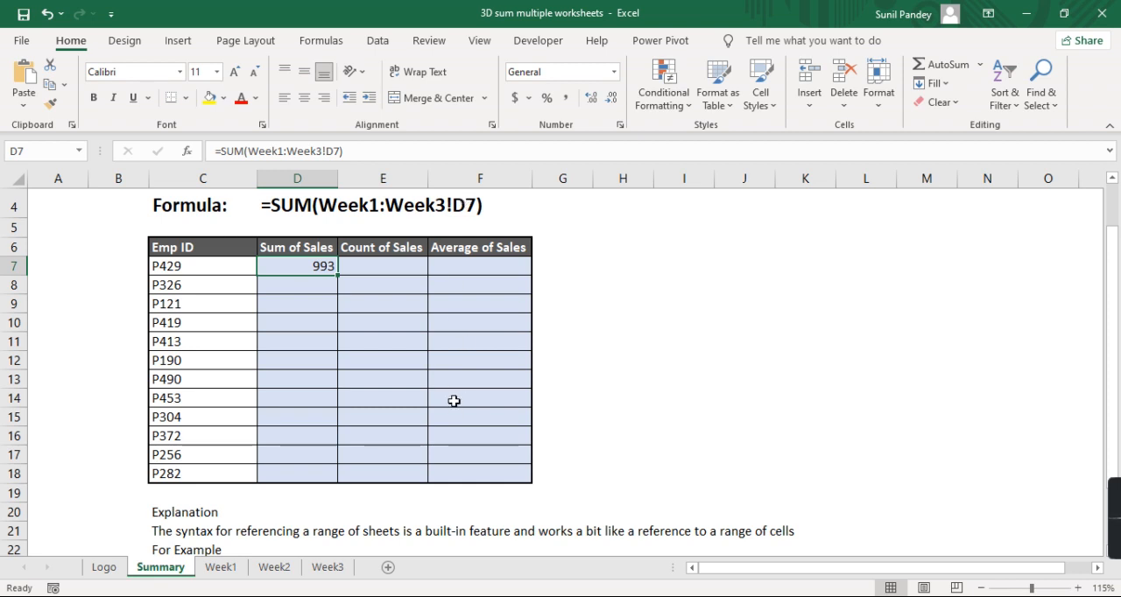
{"action": "left_click", "coordinate": [224, 567]}
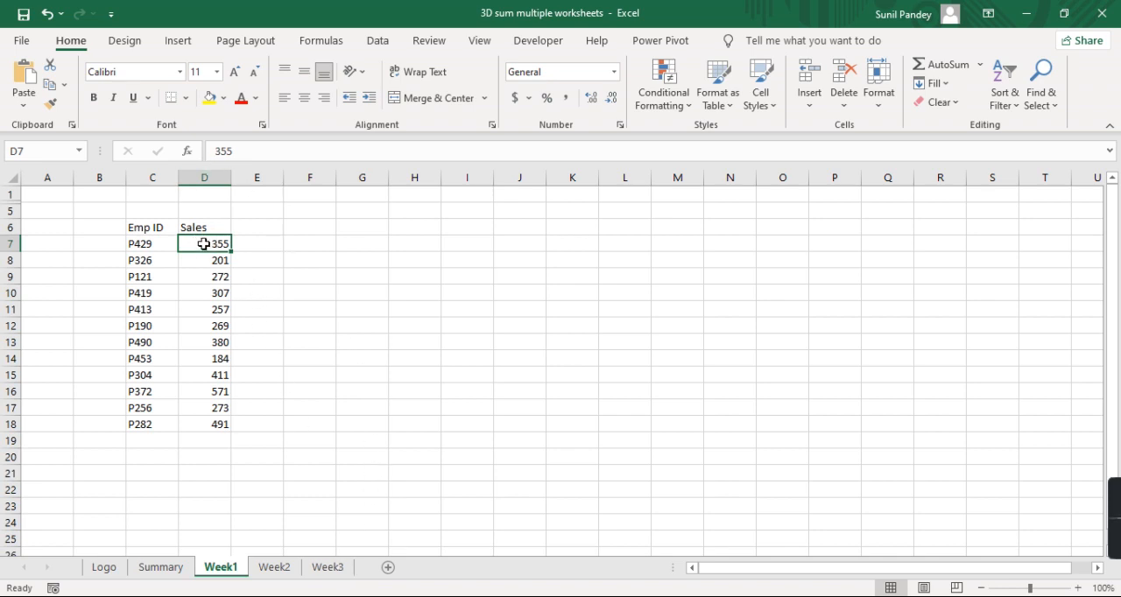
{"action": "left_click", "coordinate": [268, 568]}
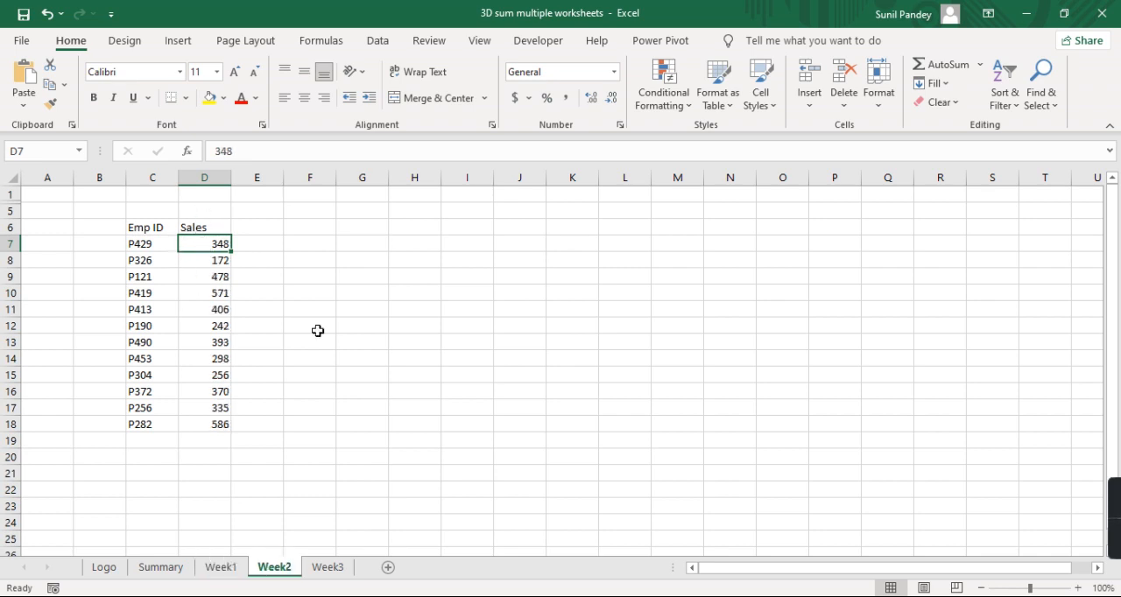
{"action": "left_click", "coordinate": [341, 574]}
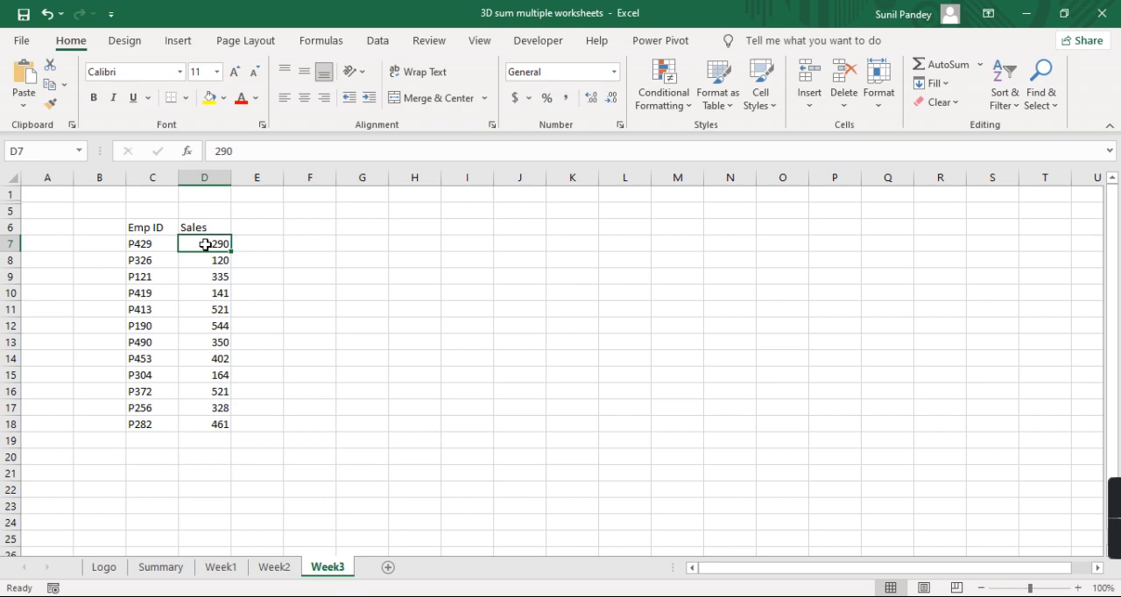
- Fill the Sum of Sales formula on the Summary sheet from D7 down through D18
{"action": "left_click", "coordinate": [179, 569]}
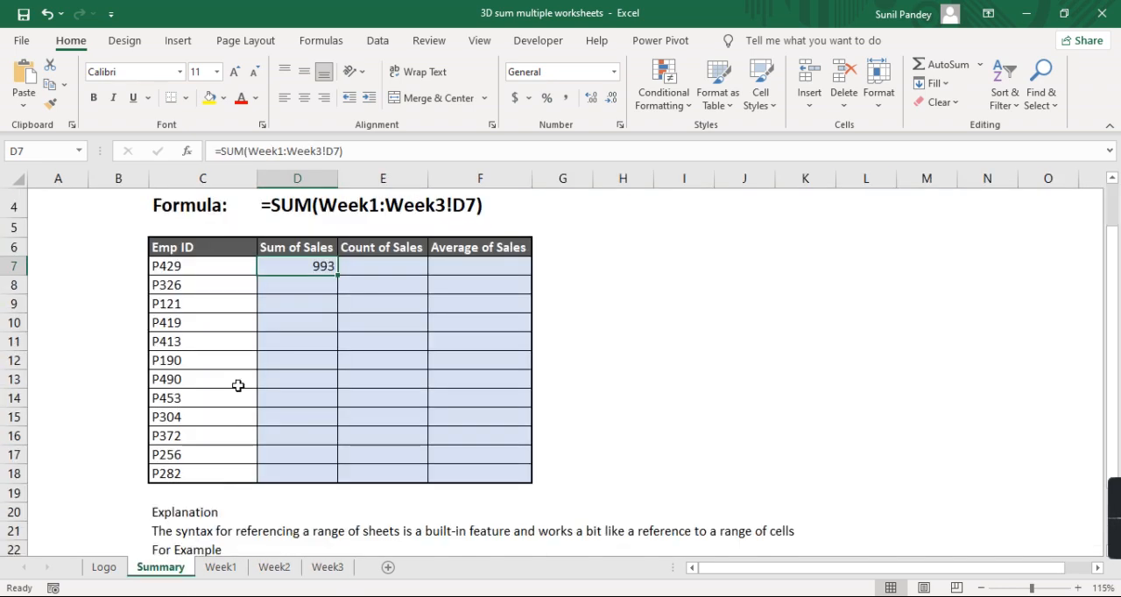
{"action": "left_click_drag", "start_coordinate": [337, 275], "coordinate": [338, 480]}
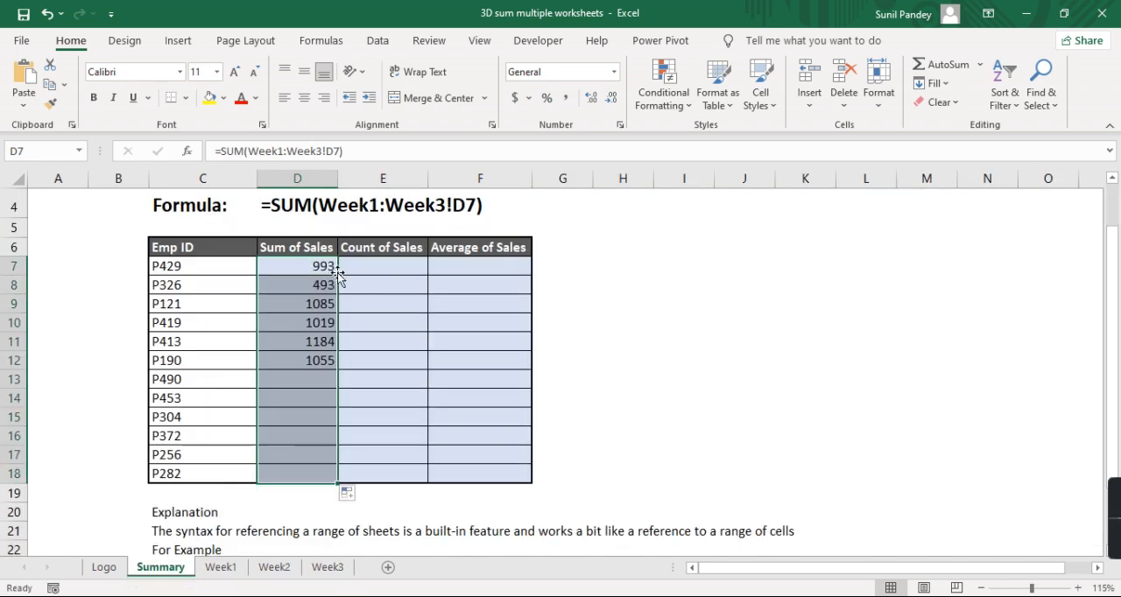
- Review the filled Sum of Sales formulas in D7 to D18 and the employee IDs they belong to
{"action": "left_click", "coordinate": [325, 419]}
{"action": "left_click_drag", "start_coordinate": [296, 266], "coordinate": [313, 476]}
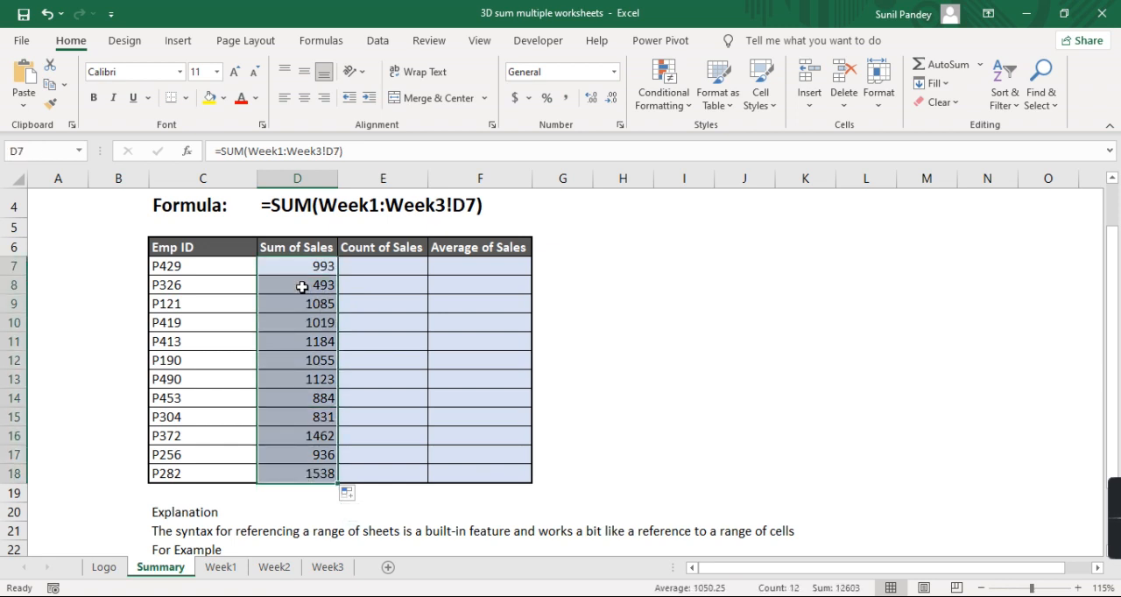
{"action": "left_click", "coordinate": [303, 287]}
{"action": "left_click", "coordinate": [303, 309]}
{"action": "left_click", "coordinate": [197, 289]}
{"action": "left_click", "coordinate": [296, 308]}
{"action": "left_click", "coordinate": [303, 323]}
{"action": "left_click", "coordinate": [307, 343]}
{"action": "left_click", "coordinate": [308, 360]}
{"action": "left_click", "coordinate": [306, 306]}
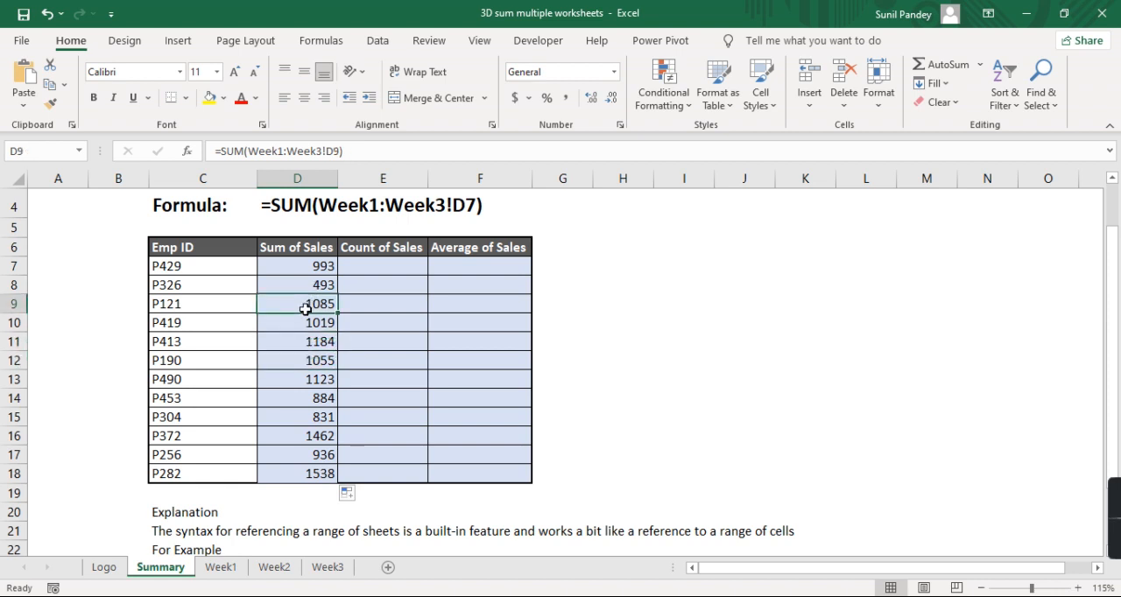
{"action": "left_click", "coordinate": [225, 310]}
{"action": "left_click", "coordinate": [308, 342]}
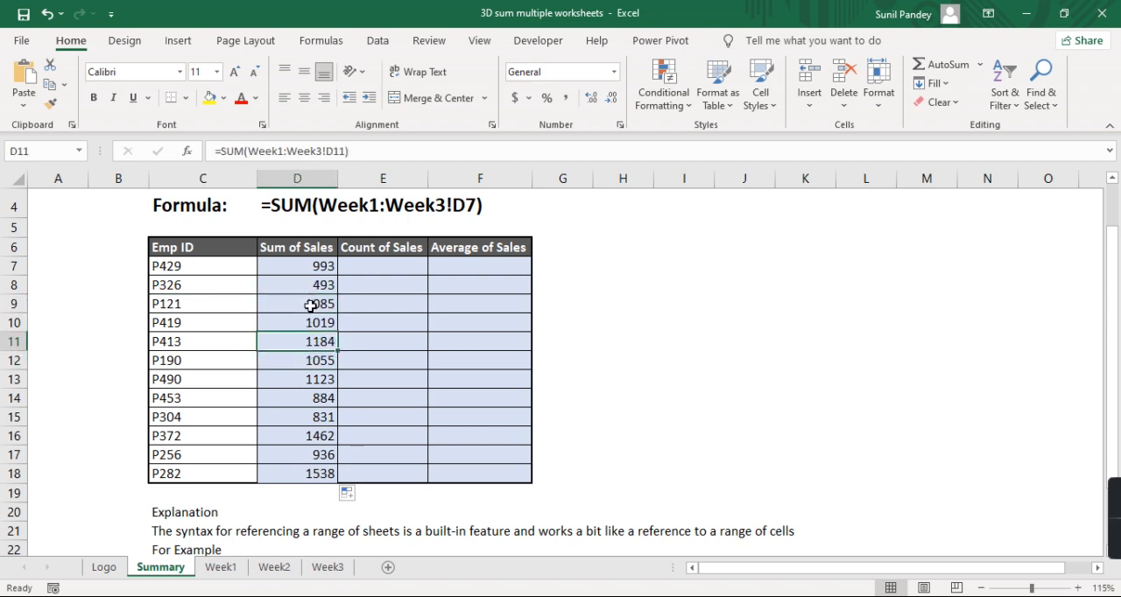
{"action": "left_click", "coordinate": [294, 267]}
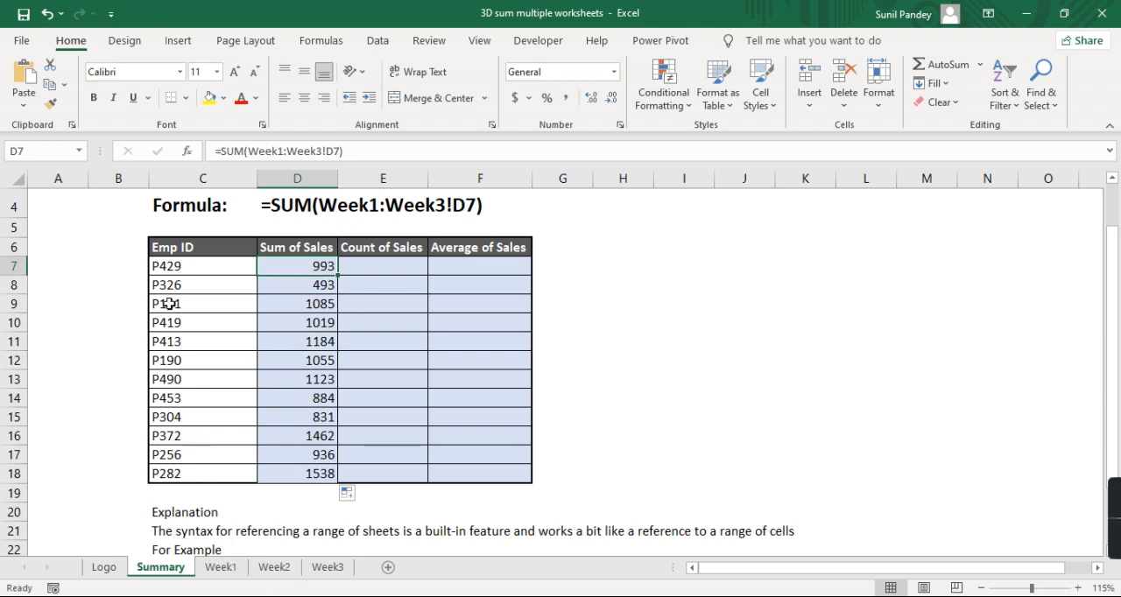
- Check the first employee's sales in D7 on the Week1, Week2 and Week3 sheets and return to the Summary sheet
{"action": "left_click", "coordinate": [226, 569]}
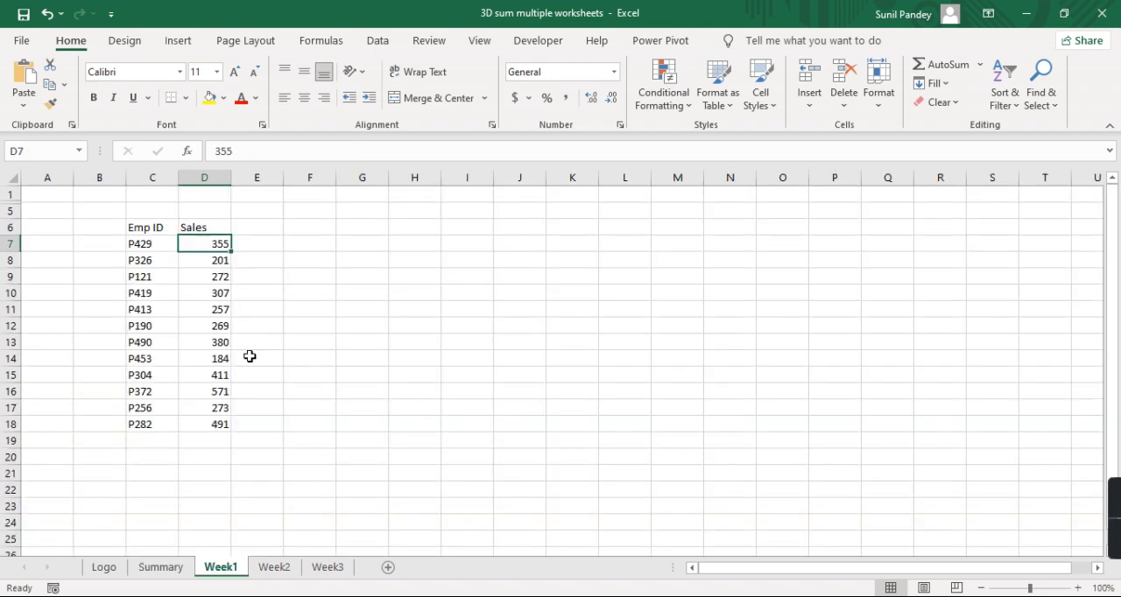
{"action": "left_click", "coordinate": [280, 570]}
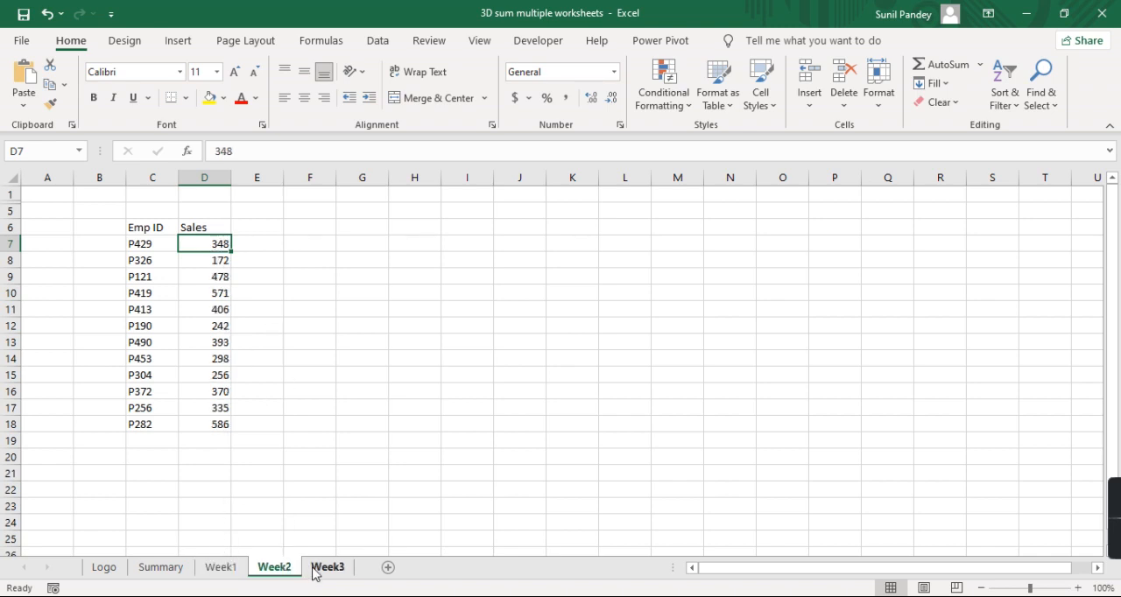
{"action": "left_click", "coordinate": [317, 570]}
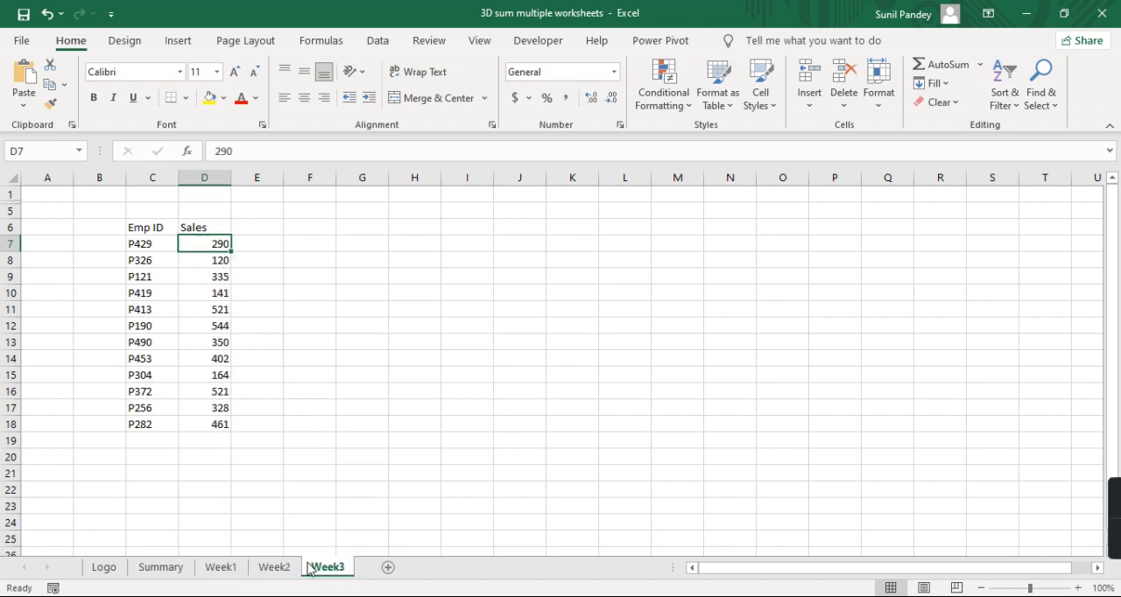
{"action": "left_click", "coordinate": [177, 567]}
- Enter the first employee's Week1 sales, 355, in G7 of the Summary sheet as a manual check
{"action": "left_click", "coordinate": [569, 263]}
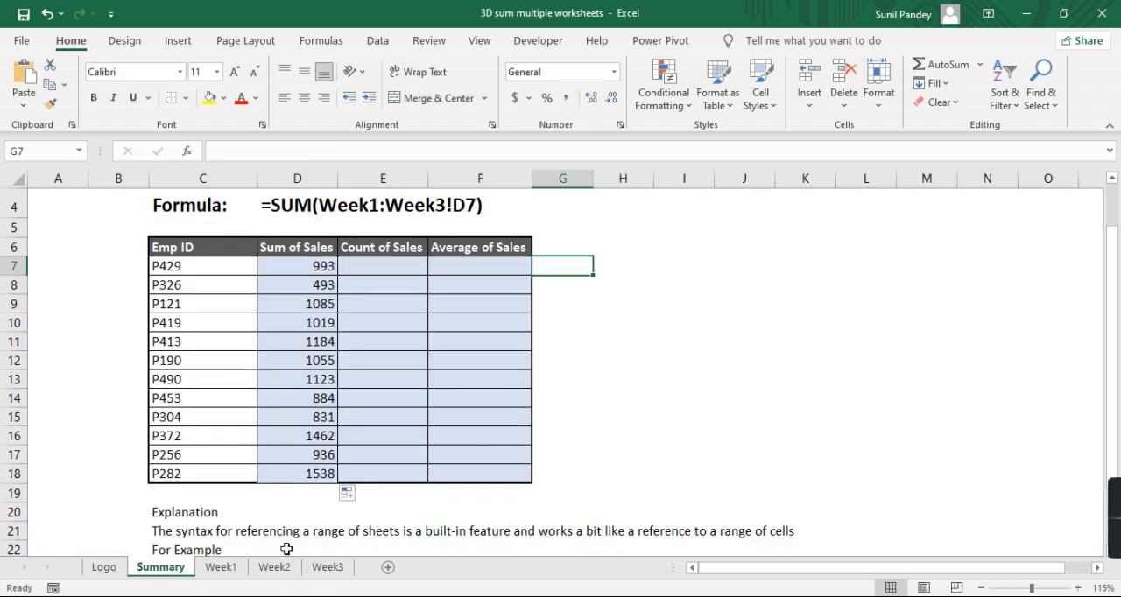
{"action": "left_click", "coordinate": [220, 568]}
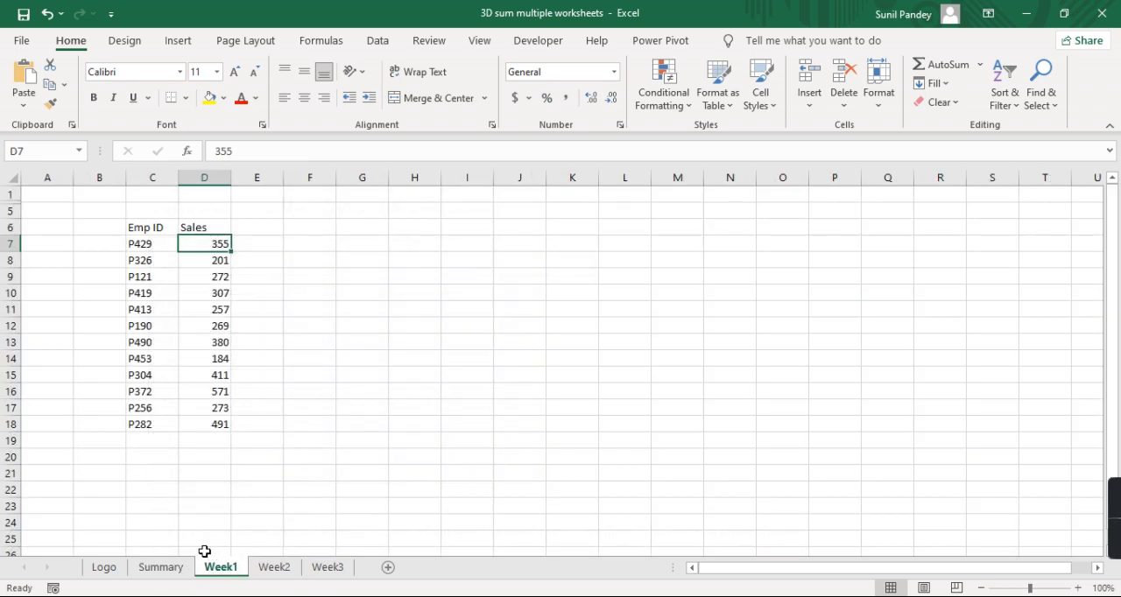
{"action": "left_click", "coordinate": [161, 569]}
{"action": "type", "text": "355"}
{"action": "key", "text": "Return"}
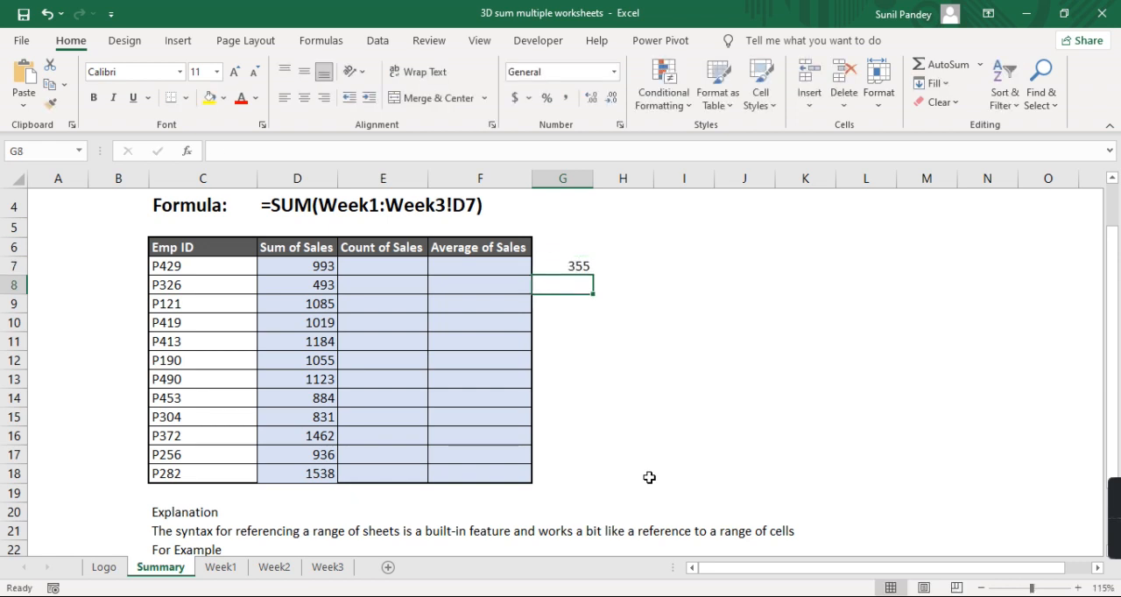
- Look up the first employee's Week2 sales and enter 348 in H7 of the Summary sheet
{"action": "left_click", "coordinate": [223, 569]}
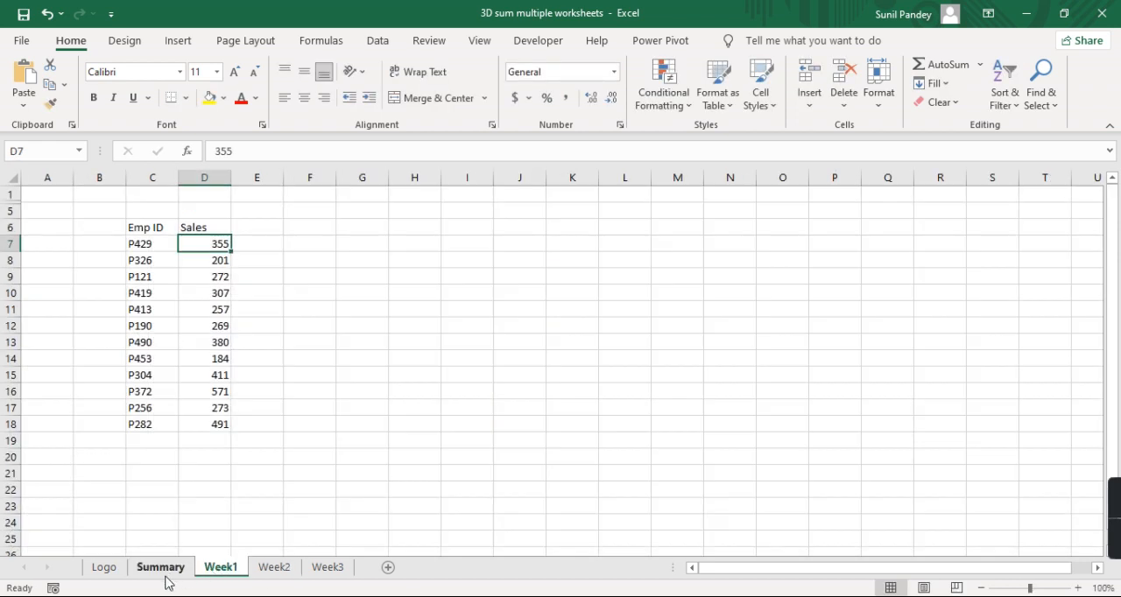
{"action": "left_click", "coordinate": [273, 567]}
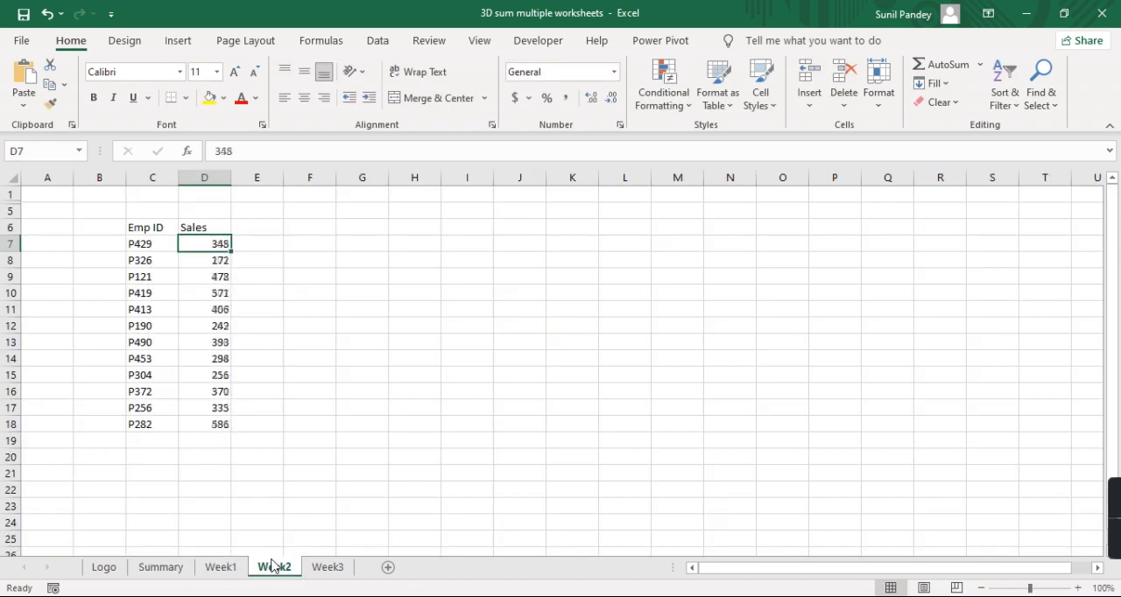
{"action": "left_click", "coordinate": [161, 570]}
{"action": "left_click", "coordinate": [623, 266]}
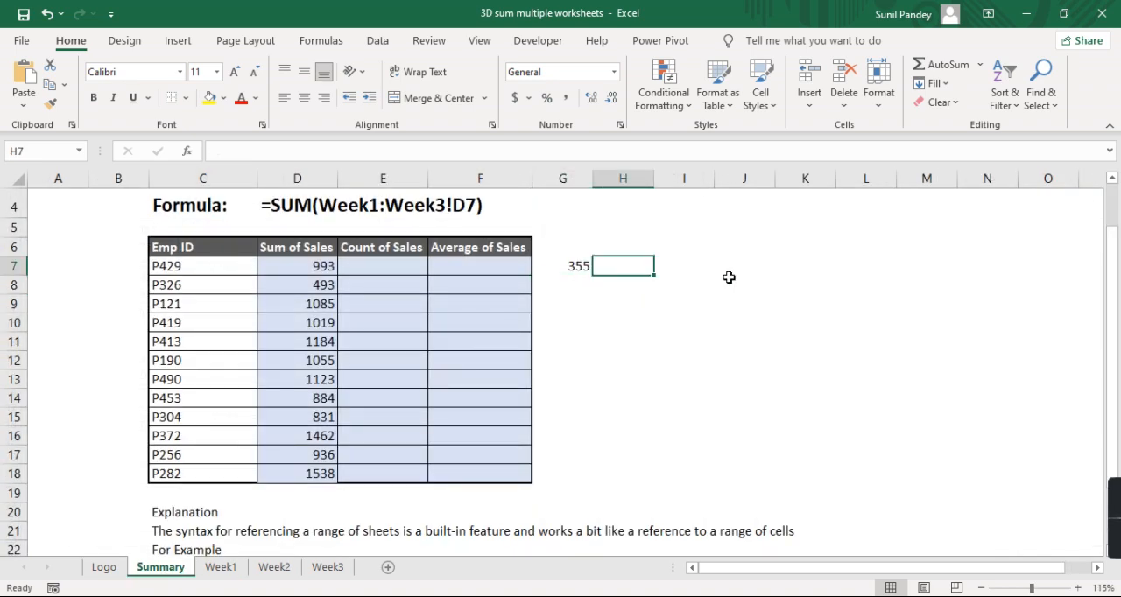
{"action": "type", "text": "348"}
{"action": "key", "text": "Tab"}
- Look up the first employee's Week3 sales and enter 290 in I7 of the Summary sheet
{"action": "left_click", "coordinate": [326, 569]}
{"action": "left_click", "coordinate": [159, 569]}
{"action": "type", "text": "290"}
{"action": "key", "text": "Return"}
{"action": "key", "text": "Up"}
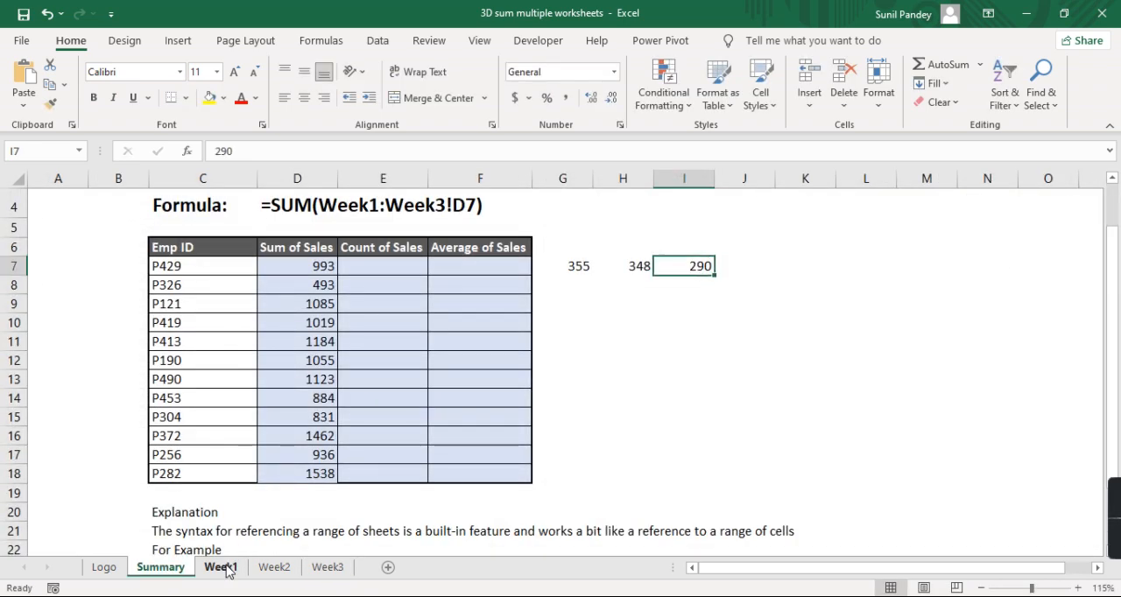
- Compare the total of the check values in G7:I7 with D7, and clear those three cells
{"action": "key", "text": "Left"}
{"action": "key", "text": "Left"}
{"action": "key", "text": "shift+Right"}
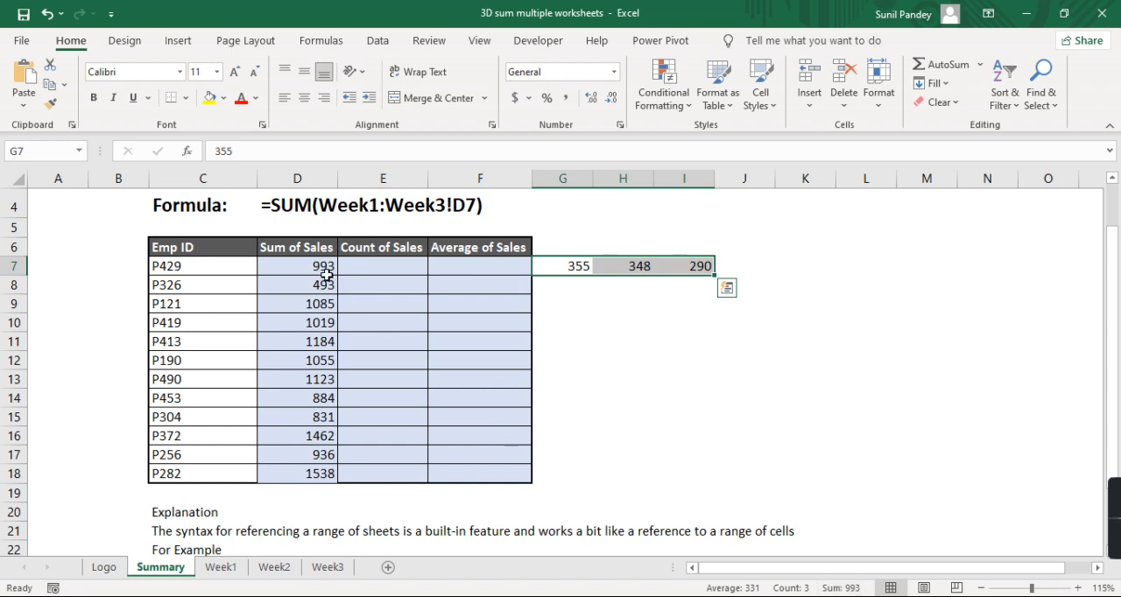
{"action": "key", "text": "Delete"}
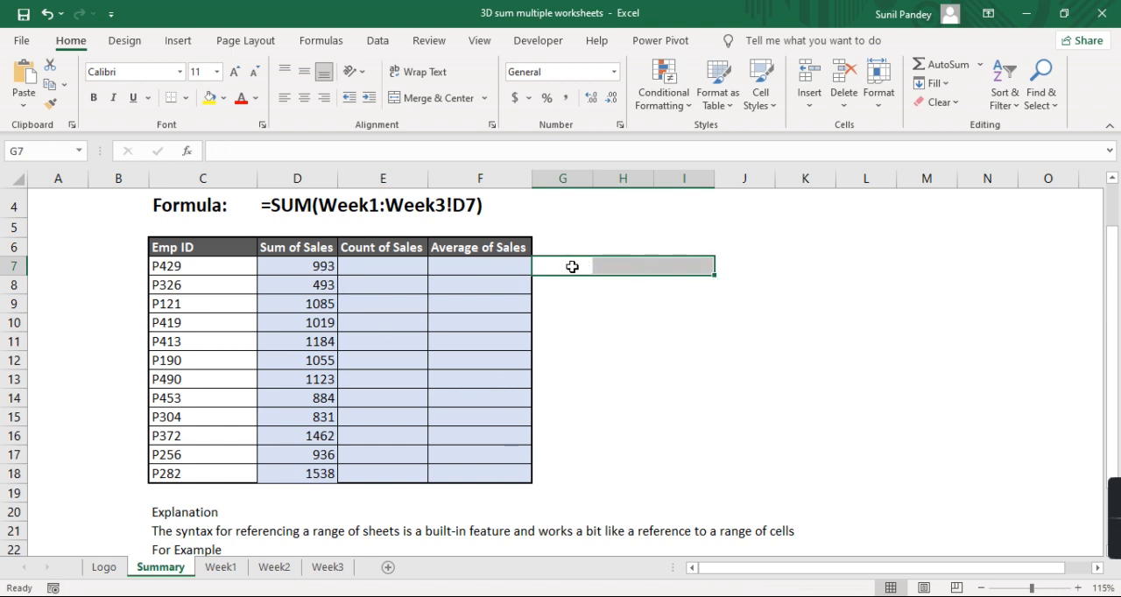
- Read the 3D reference explanation below the table and review the Sum of Sales formula in D7 against it
{"action": "left_click_drag", "start_coordinate": [300, 268], "coordinate": [306, 474]}
{"action": "scroll", "coordinate": [385, 433], "scroll_direction": "down", "scroll_amount": 2}
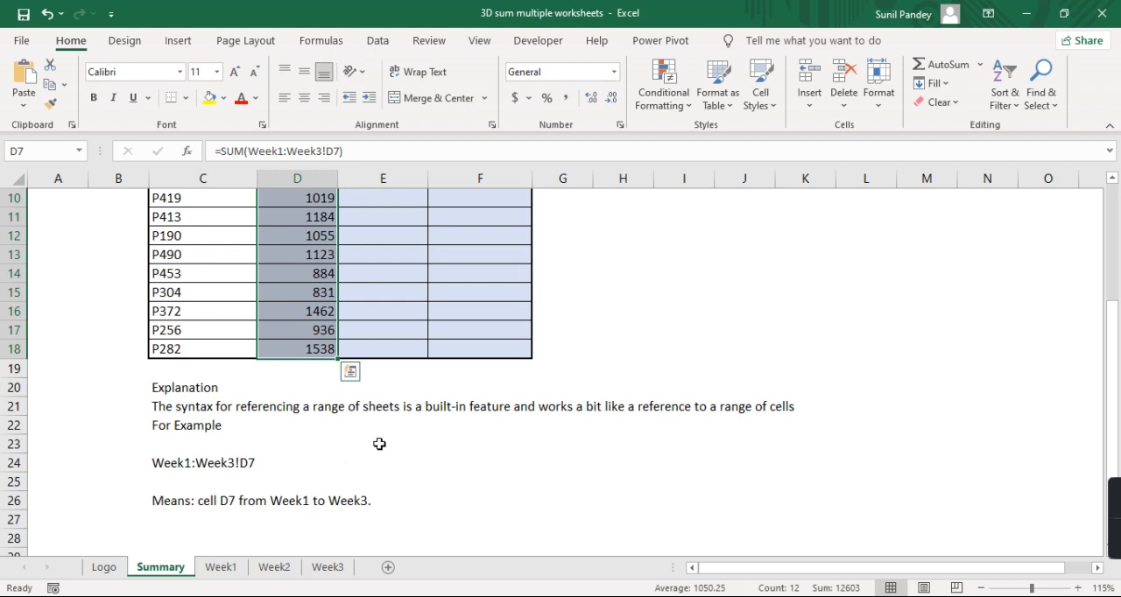
{"action": "scroll", "coordinate": [379, 444], "scroll_direction": "up", "scroll_amount": 2}
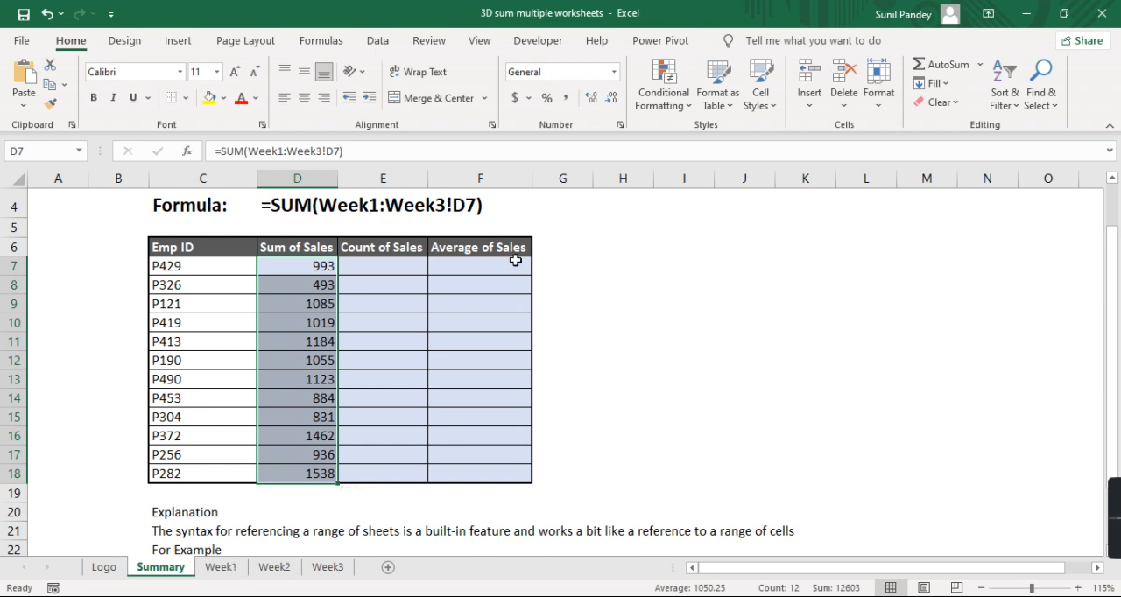
{"action": "left_click", "coordinate": [301, 265]}
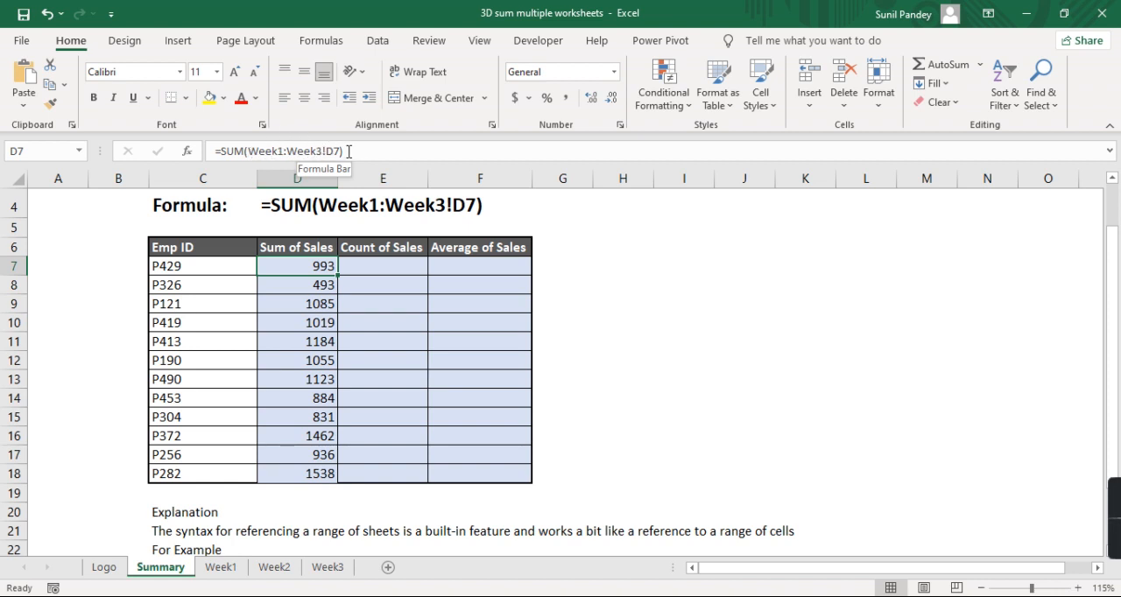
{"action": "left_click", "coordinate": [731, 321]}
{"action": "scroll", "coordinate": [701, 376], "scroll_direction": "down", "scroll_amount": 2}
{"action": "scroll", "coordinate": [697, 388], "scroll_direction": "down", "scroll_amount": 1}
{"action": "scroll", "coordinate": [697, 388], "scroll_direction": "up", "scroll_amount": 4}
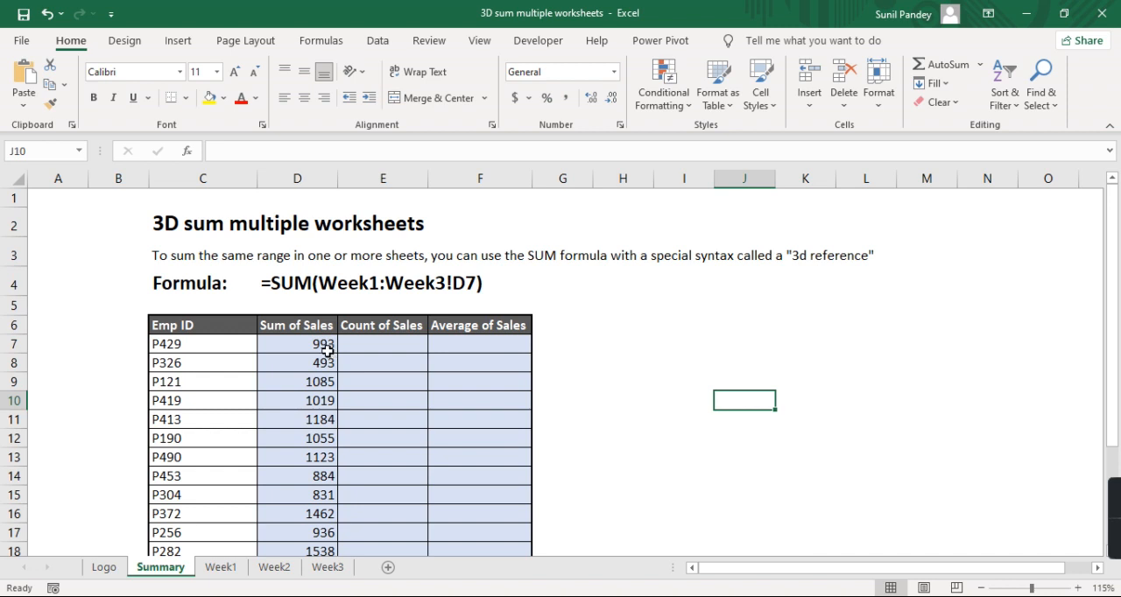
{"action": "left_click", "coordinate": [323, 351]}
{"action": "scroll", "coordinate": [567, 330], "scroll_direction": "down", "scroll_amount": 1}
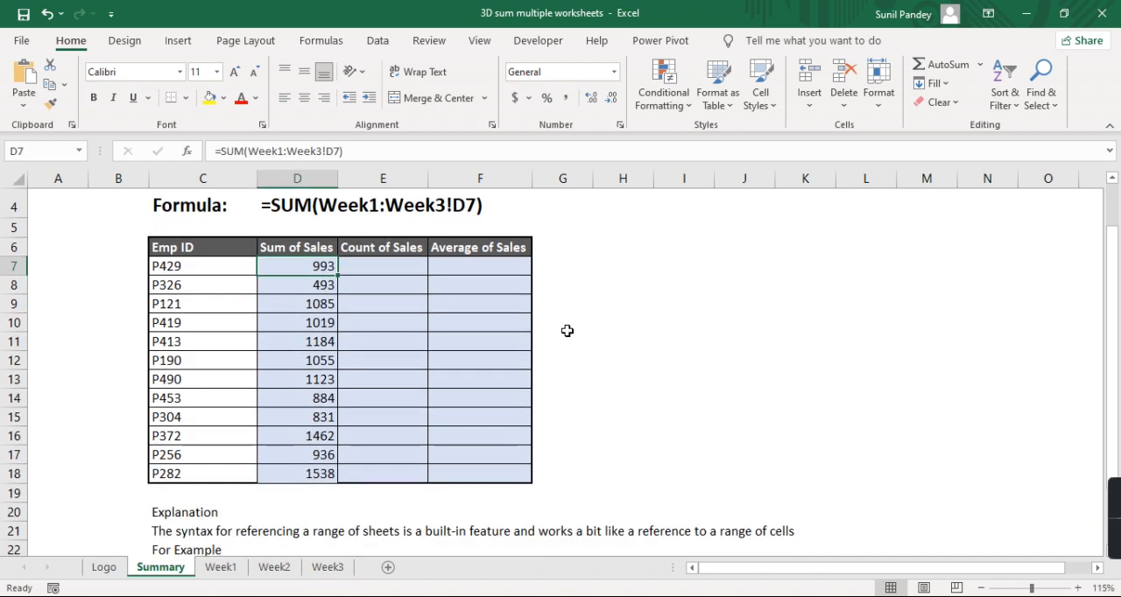
- Start a COUNT formula in E7 under Count of Sales on the Summary sheet
{"action": "left_click", "coordinate": [383, 271]}
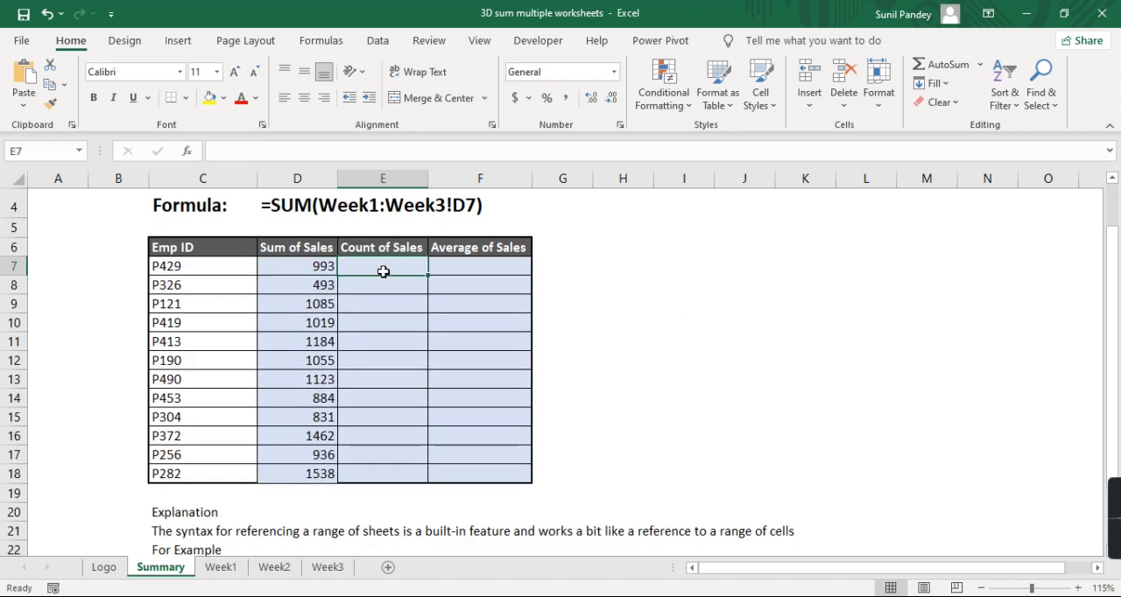
{"action": "left_click", "coordinate": [508, 265]}
{"action": "left_click", "coordinate": [424, 267]}
{"action": "scroll", "coordinate": [627, 388], "scroll_direction": "up", "scroll_amount": 1}
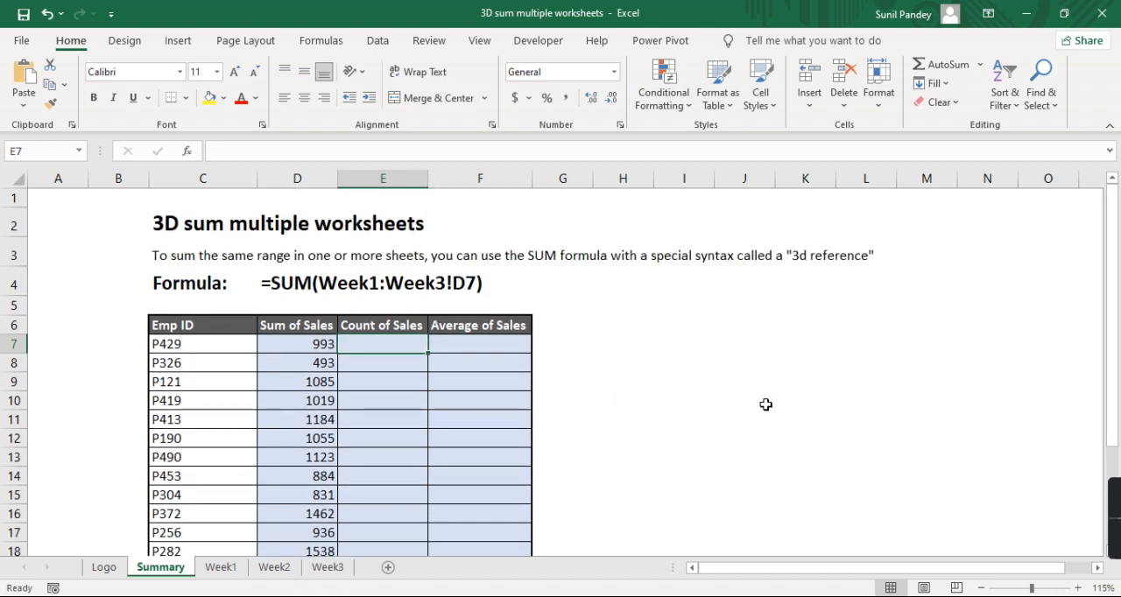
{"action": "type", "text": "=coun"}
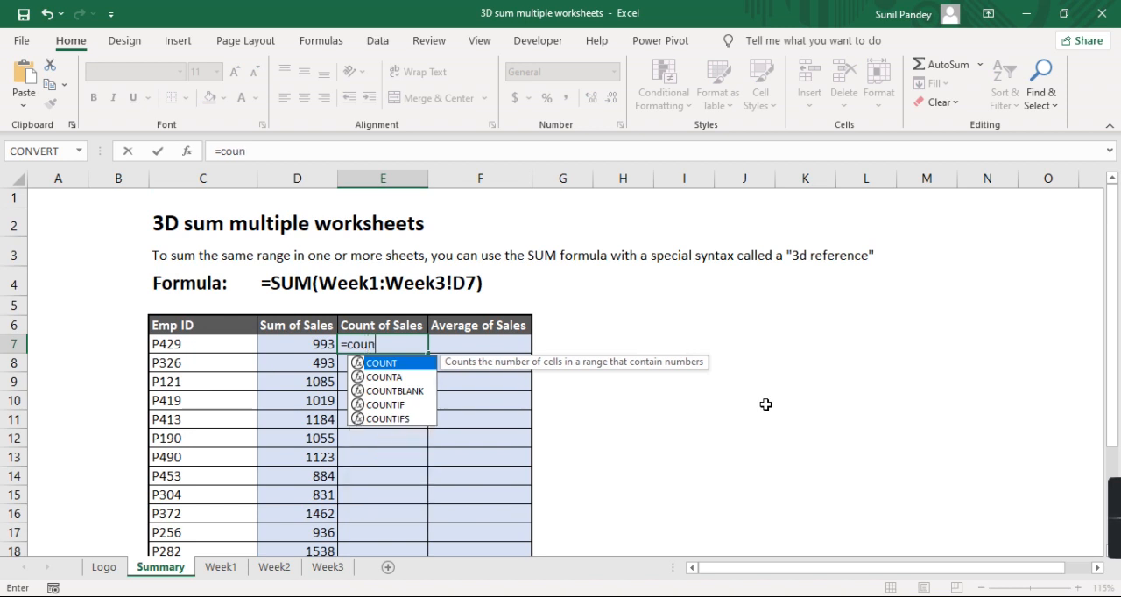
{"action": "key", "text": "Tab"}
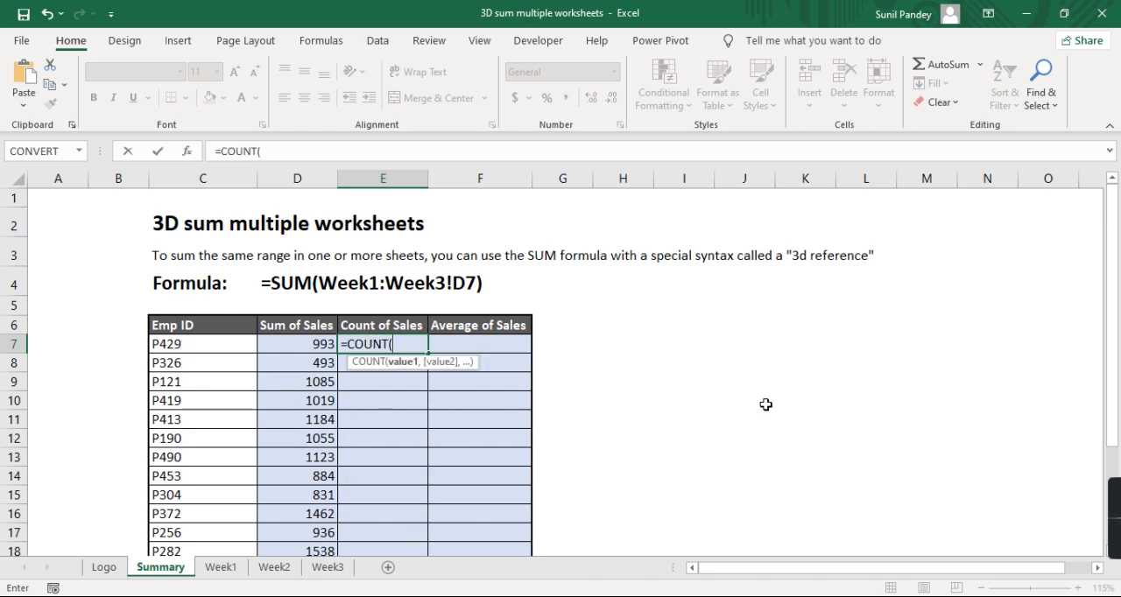
{"action": "key", "text": "BackSpace"}
{"action": "type", "text": "a"}
{"action": "key", "text": "Tab"}
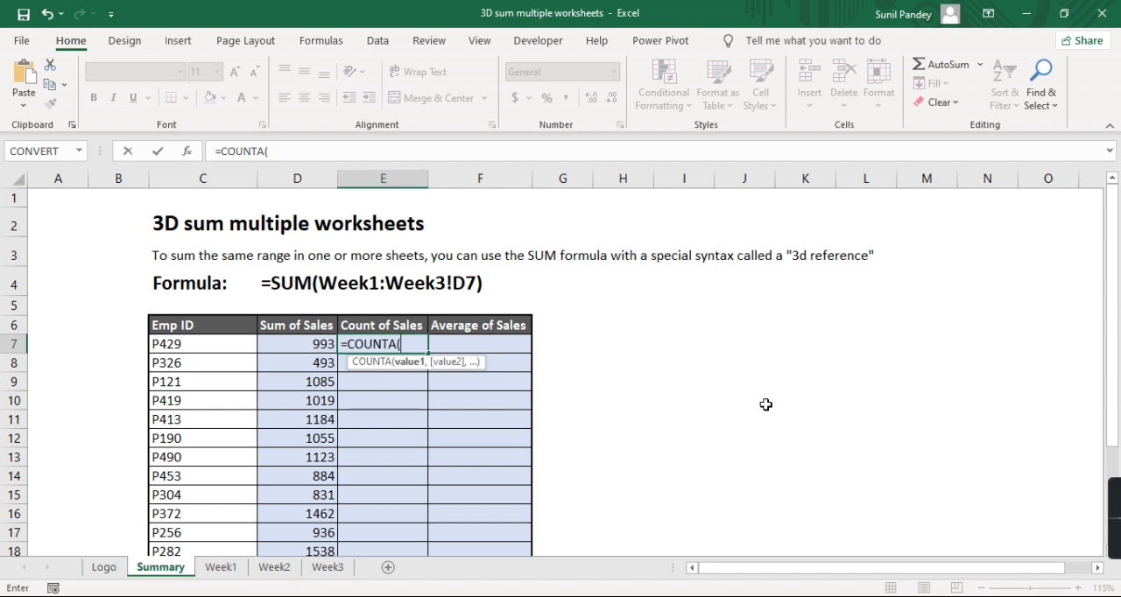
{"action": "key", "text": "BackSpace"}
{"action": "key", "text": "BackSpace"}
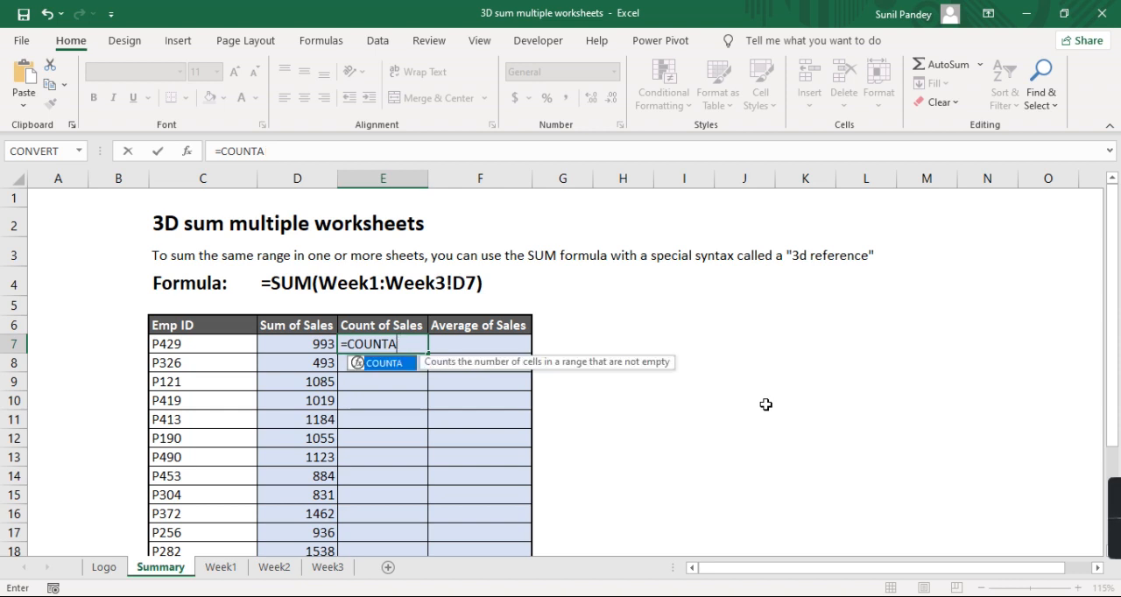
{"action": "key", "text": "Tab"}
- Complete the formula in E7 as =COUNT(Week1:Week3!D7) to count the first employee's sales across the weekly sheets
{"action": "type", "text": "Week"}
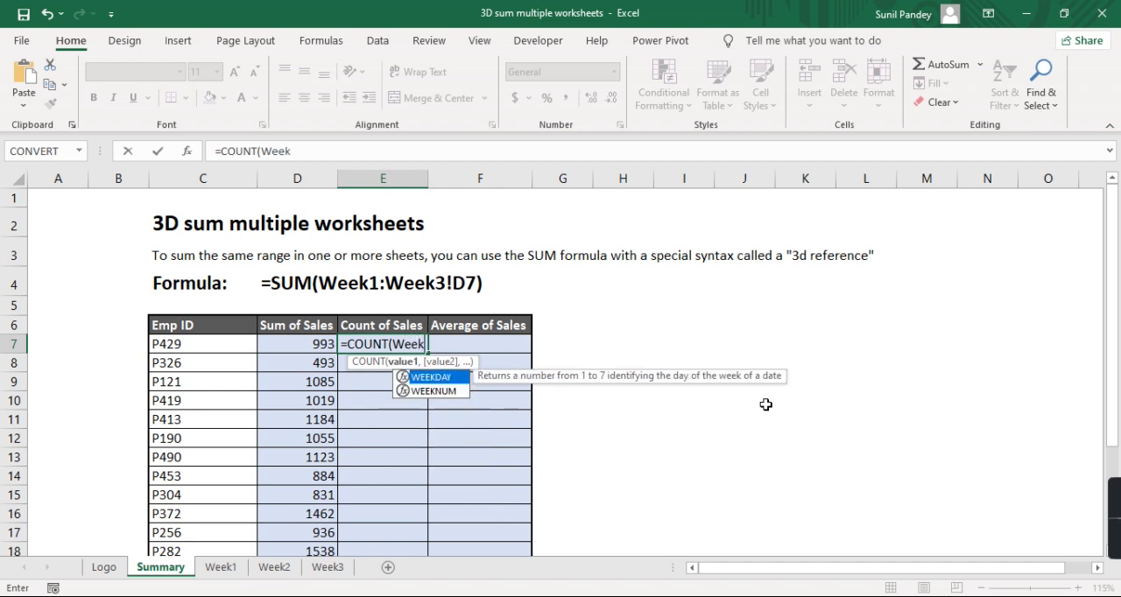
{"action": "type", "text": "1:Week"}
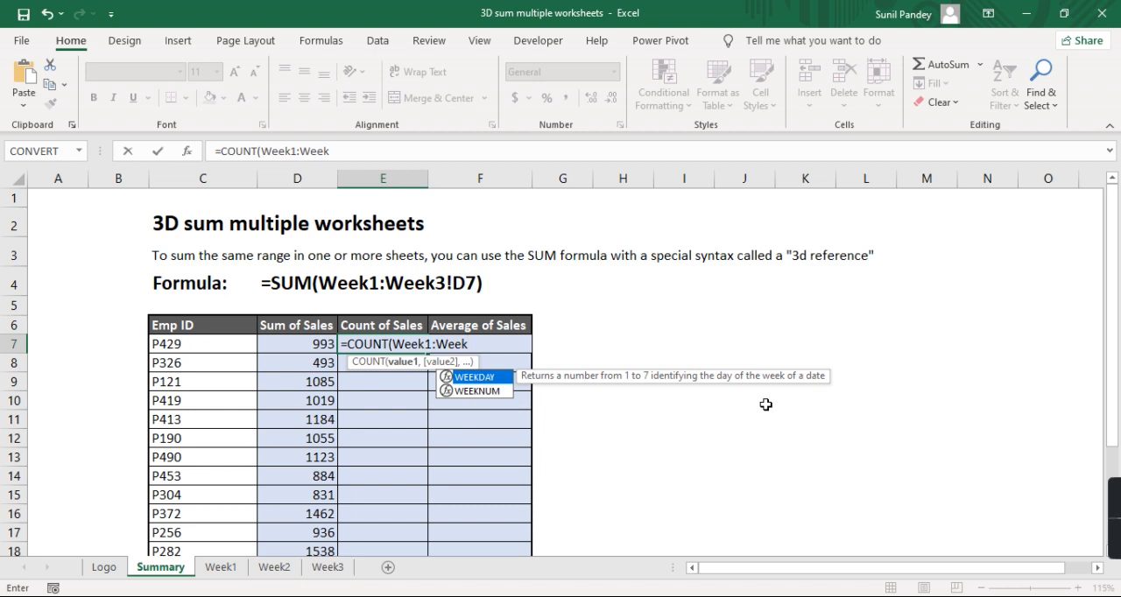
{"action": "type", "text": "3"}
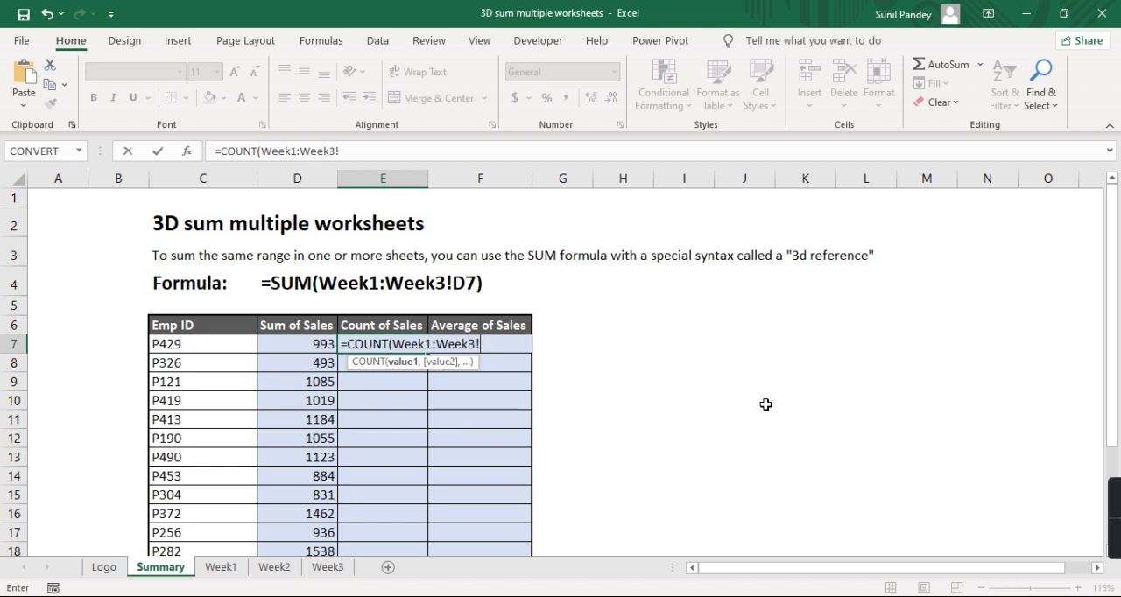
{"action": "type", "text": "!D7)"}
{"action": "key", "text": "Return"}
- Fill the Count of Sales formula from E7 down through E18
{"action": "key", "text": "Up"}
{"action": "key", "text": "shift+Down"}
{"action": "key", "text": "shift+Down"}
{"action": "key", "text": "shift+Down"}
{"action": "key", "text": "shift+Down"}
{"action": "key", "text": "shift+Down"}
{"action": "key", "text": "shift+Down"}
{"action": "key", "text": "shift+Down"}
{"action": "key", "text": "shift+Down"}
{"action": "key", "text": "shift+Down"}
{"action": "key", "text": "shift+Down"}
{"action": "key", "text": "shift+Down"}
{"action": "key", "text": "shift+Down"}
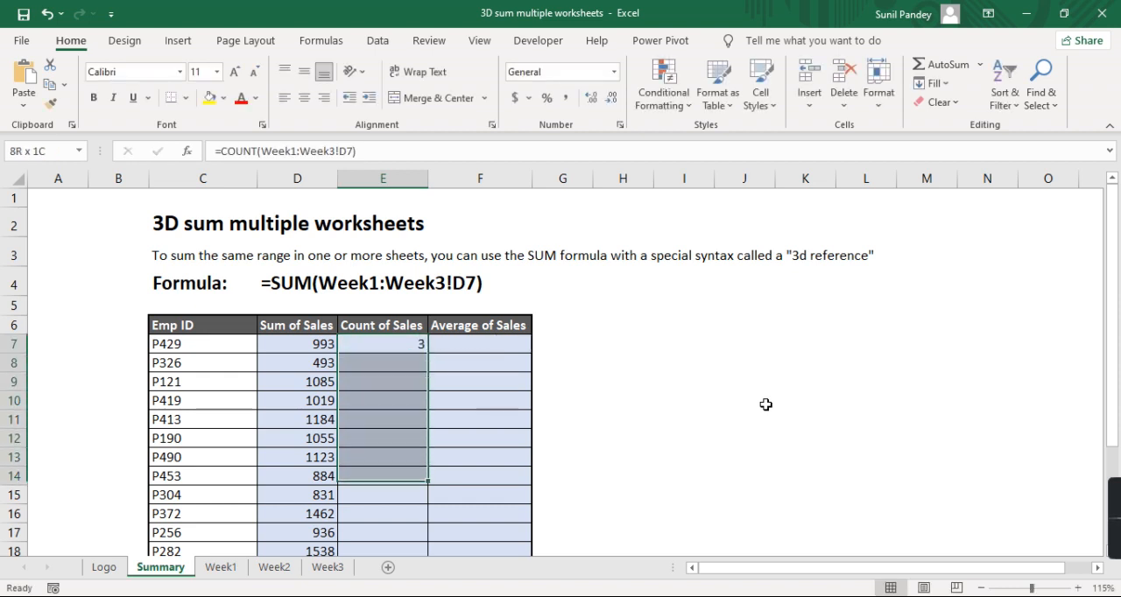
{"action": "key", "text": "shift+Up"}
{"action": "key", "text": "ctrl+d"}
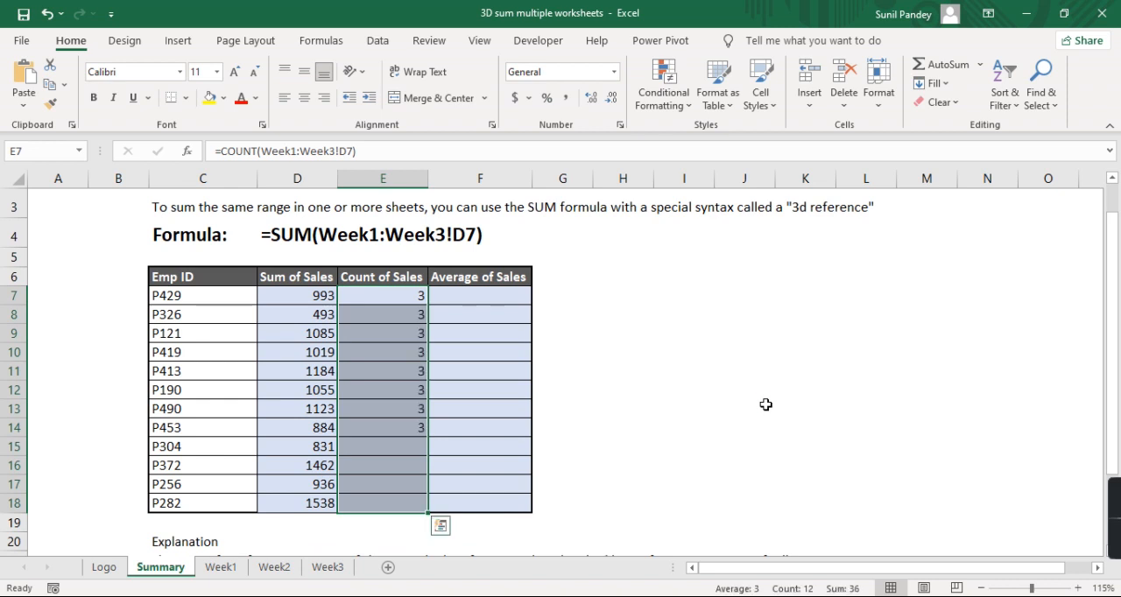
- Review the filled COUNT formulas in the Count of Sales column against their employee rows
{"action": "key", "text": "Down"}
{"action": "key", "text": "Down"}
{"action": "key", "text": "Down"}
{"action": "key", "text": "Down"}
{"action": "key", "text": "Down"}
{"action": "key", "text": "Down"}
{"action": "key", "text": "Down"}
{"action": "key", "text": "Down"}
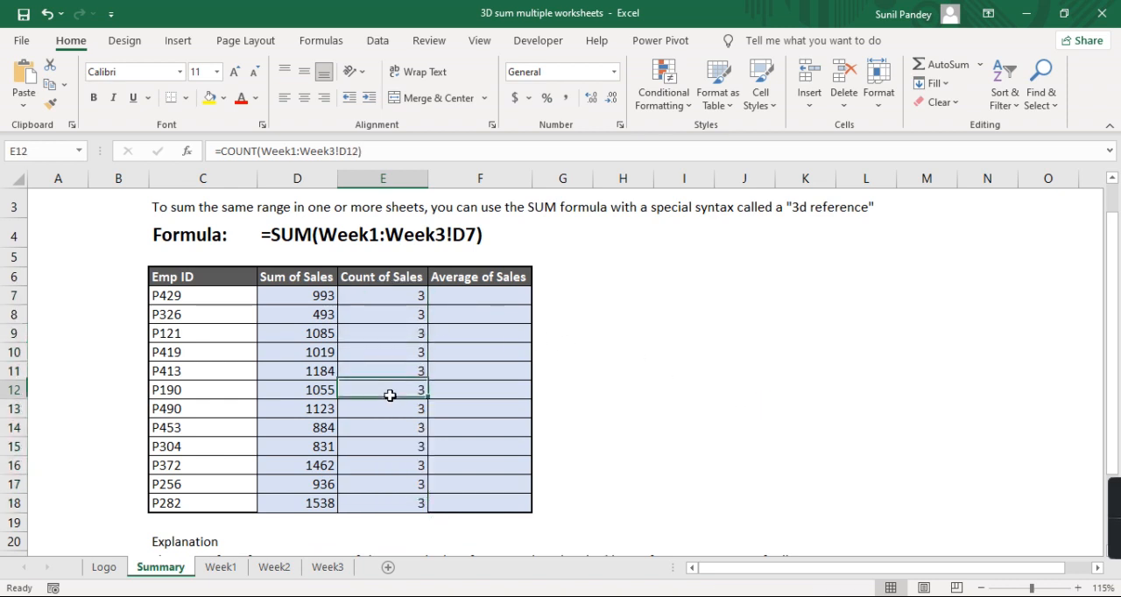
{"action": "left_click", "coordinate": [396, 501]}
{"action": "left_click", "coordinate": [397, 354]}
{"action": "left_click", "coordinate": [400, 310]}
- Check employee P429's sales entries on the Week1, Week2 and Week3 sheets against the Count of Sales formulas on the Summary sheet
{"action": "left_click", "coordinate": [211, 296]}
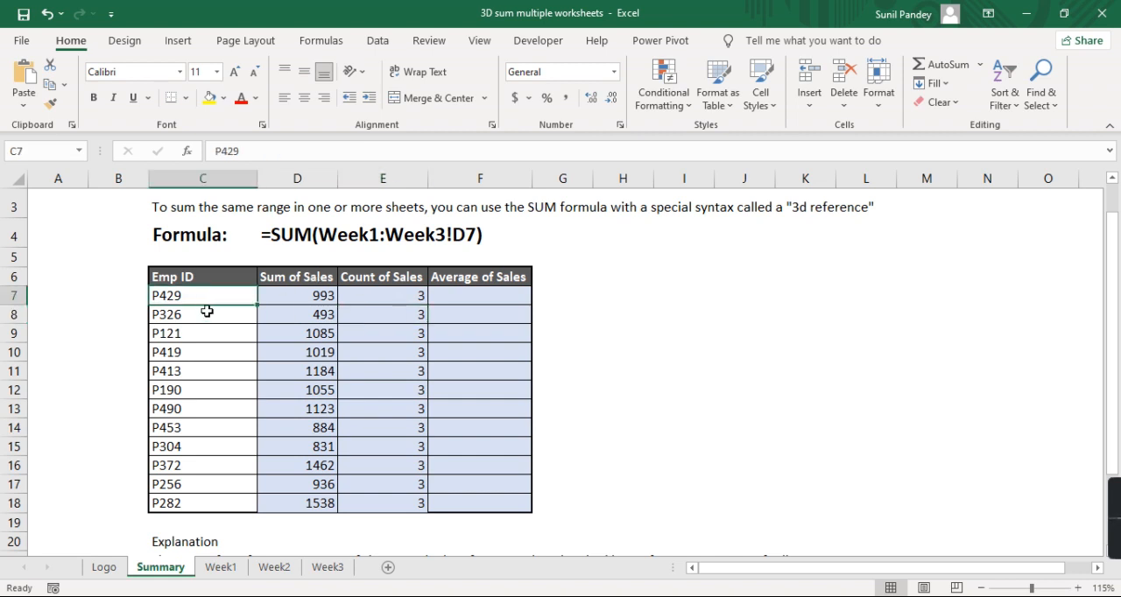
{"action": "left_click", "coordinate": [220, 567]}
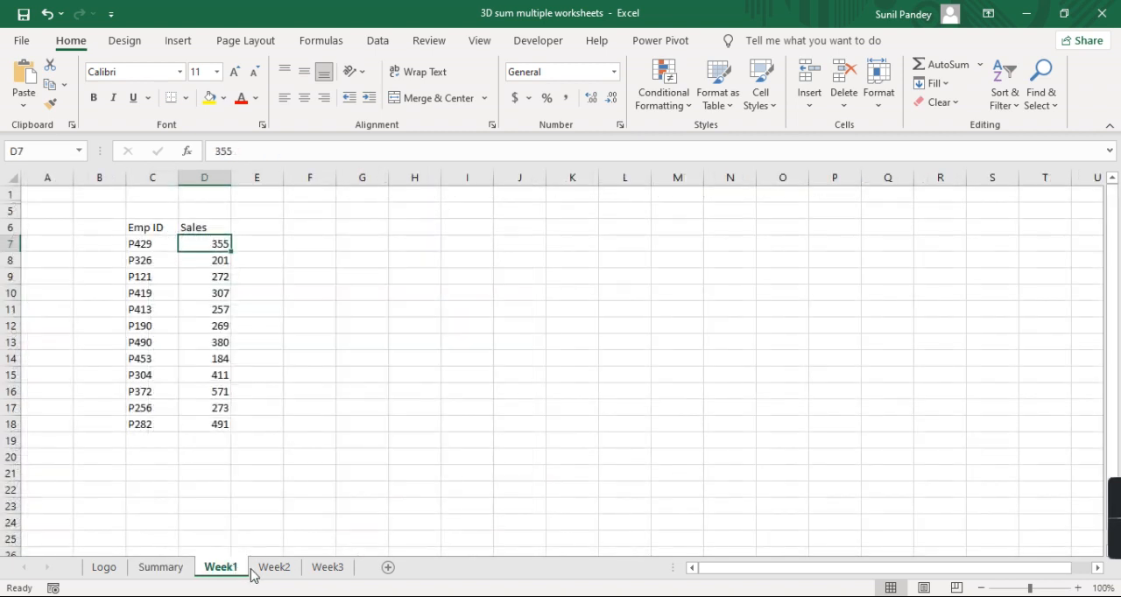
{"action": "left_click", "coordinate": [274, 568]}
{"action": "left_click", "coordinate": [317, 568]}
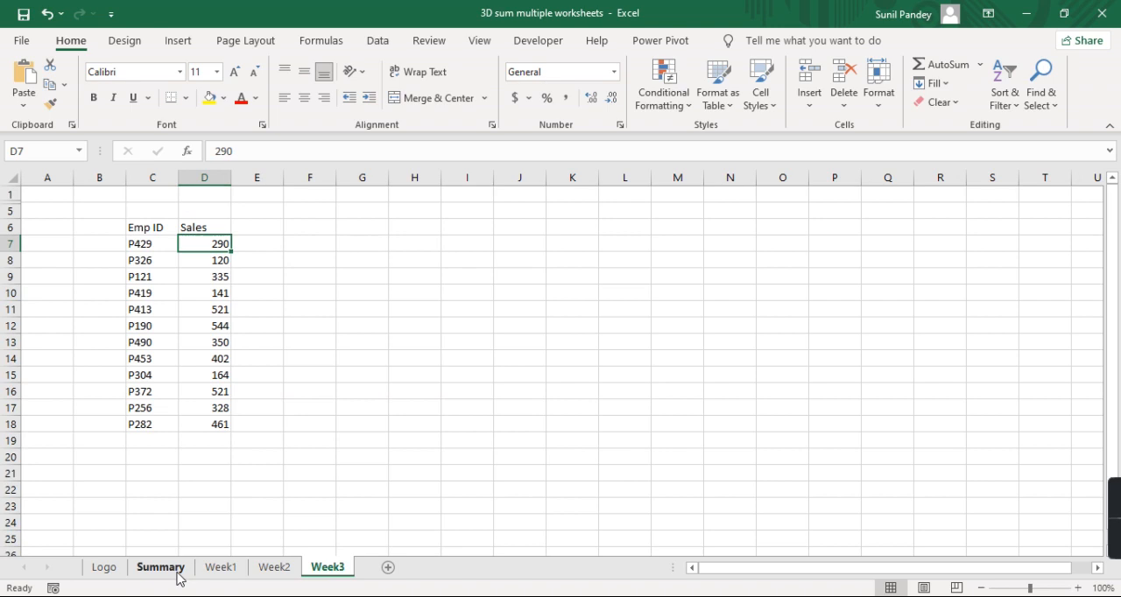
{"action": "left_click", "coordinate": [175, 571]}
{"action": "left_click", "coordinate": [375, 298]}
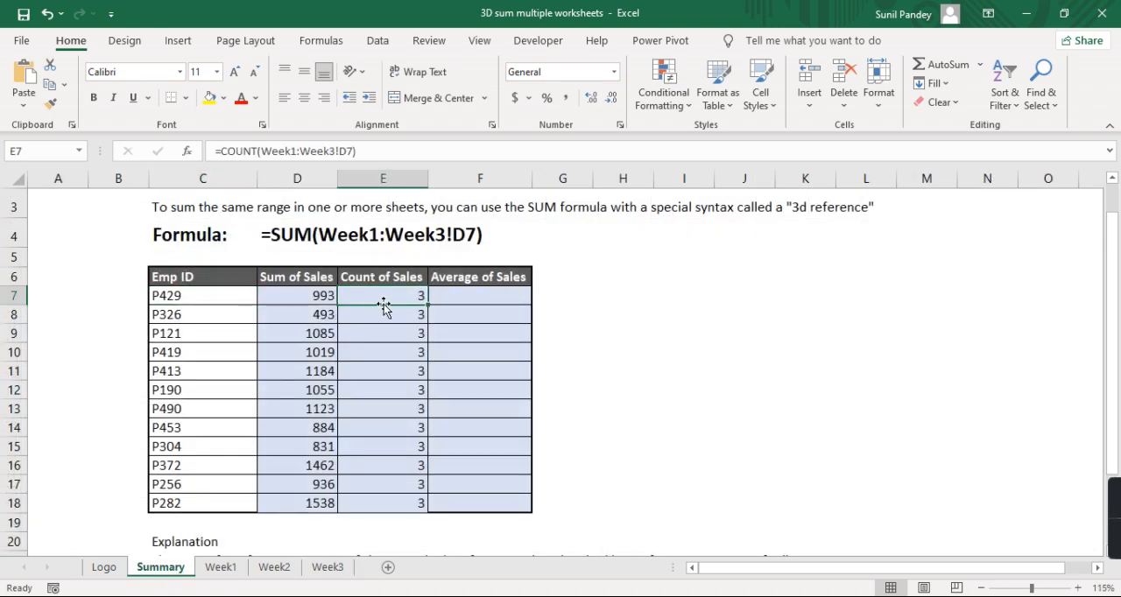
{"action": "left_click", "coordinate": [380, 315]}
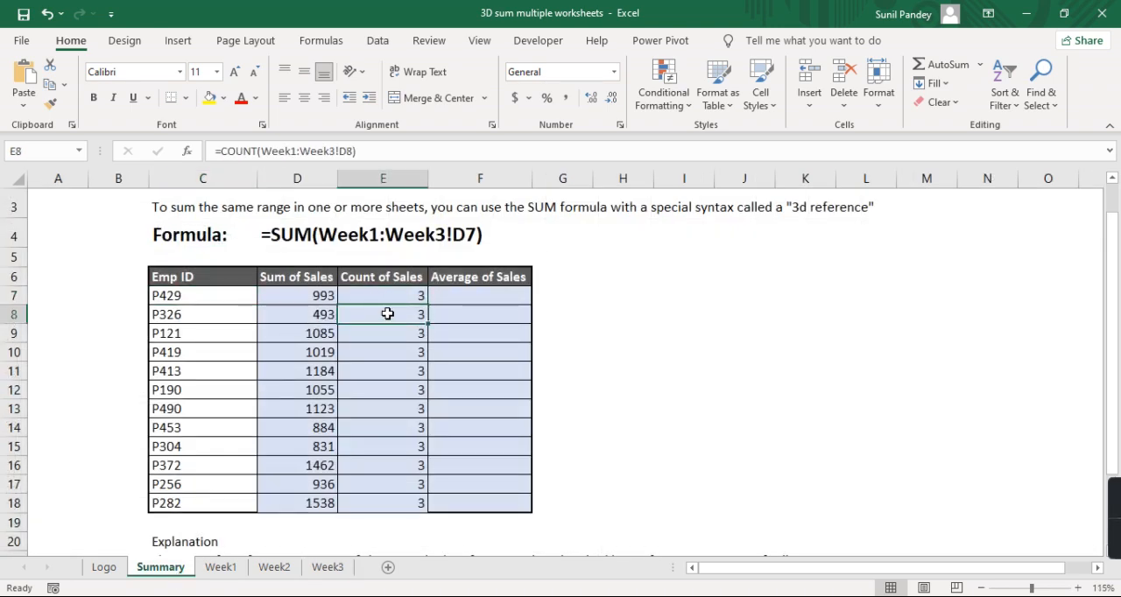
- Enter =AVERAGE(Week1:Week3!D7) in F7 under Average of Sales to average the first employee's sales across the weekly sheets
{"action": "left_click", "coordinate": [474, 296]}
{"action": "type", "text": "=a"}
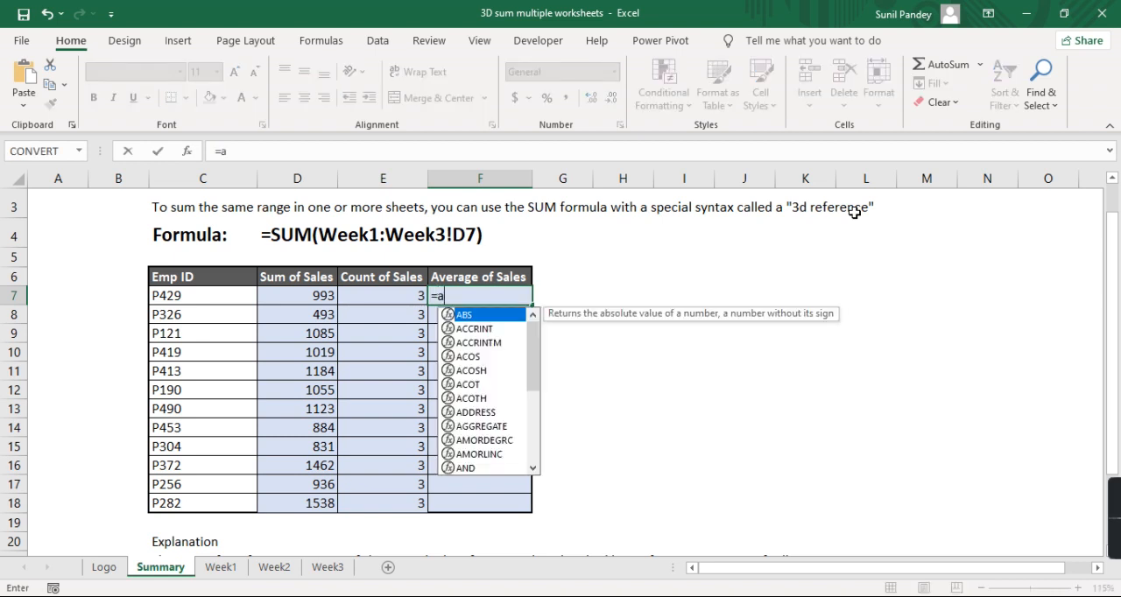
{"action": "type", "text": "vera"}
{"action": "key", "text": "Tab"}
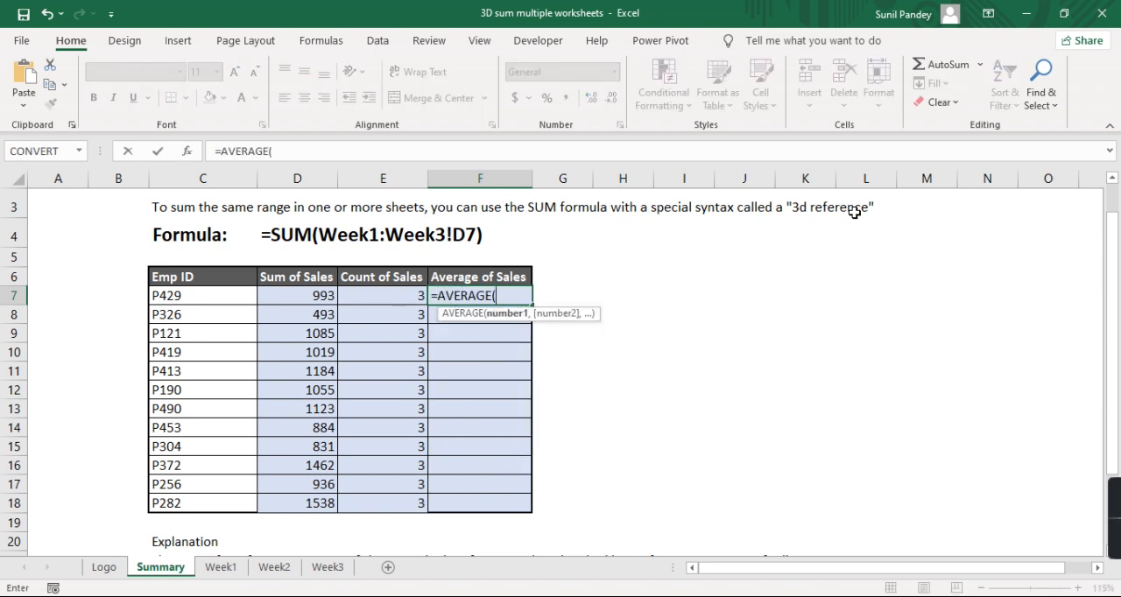
{"action": "type", "text": "Wee"}
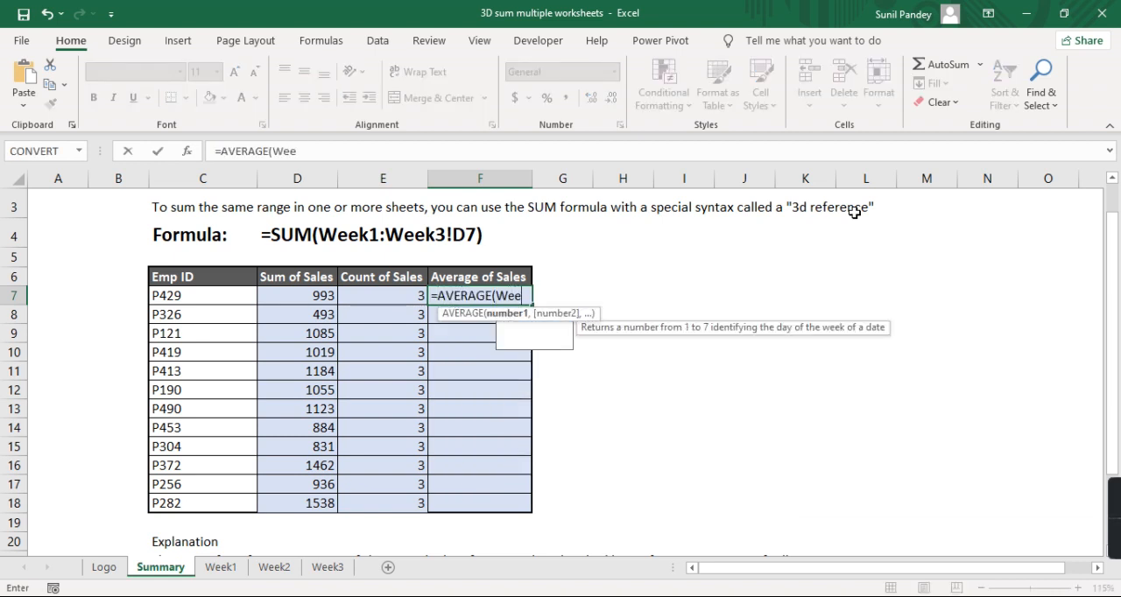
{"action": "type", "text": "k1:"}
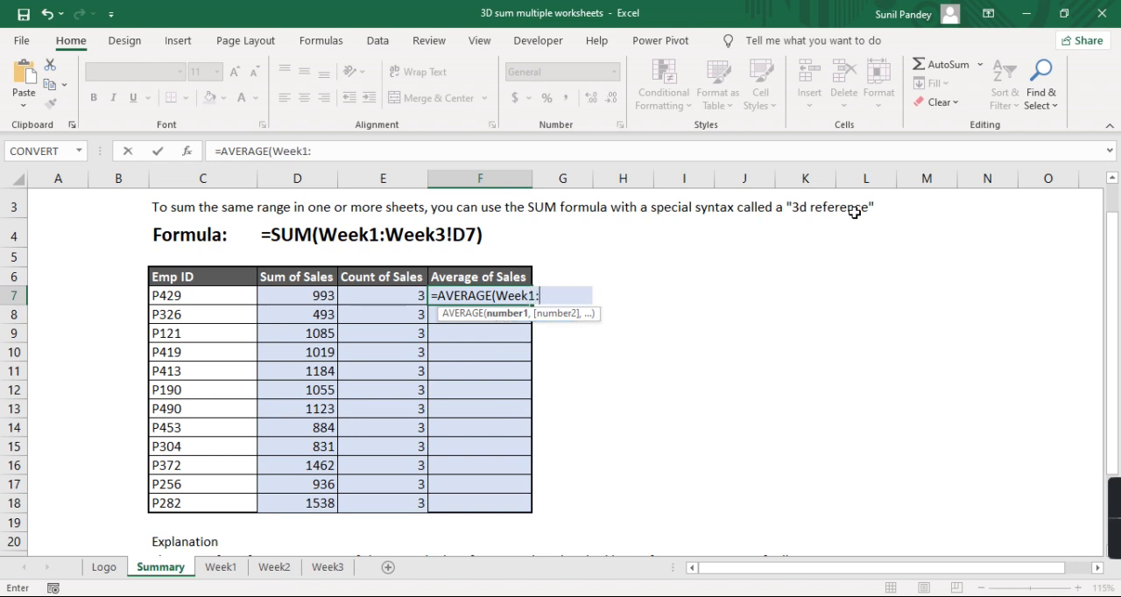
{"action": "type", "text": "Week3"}
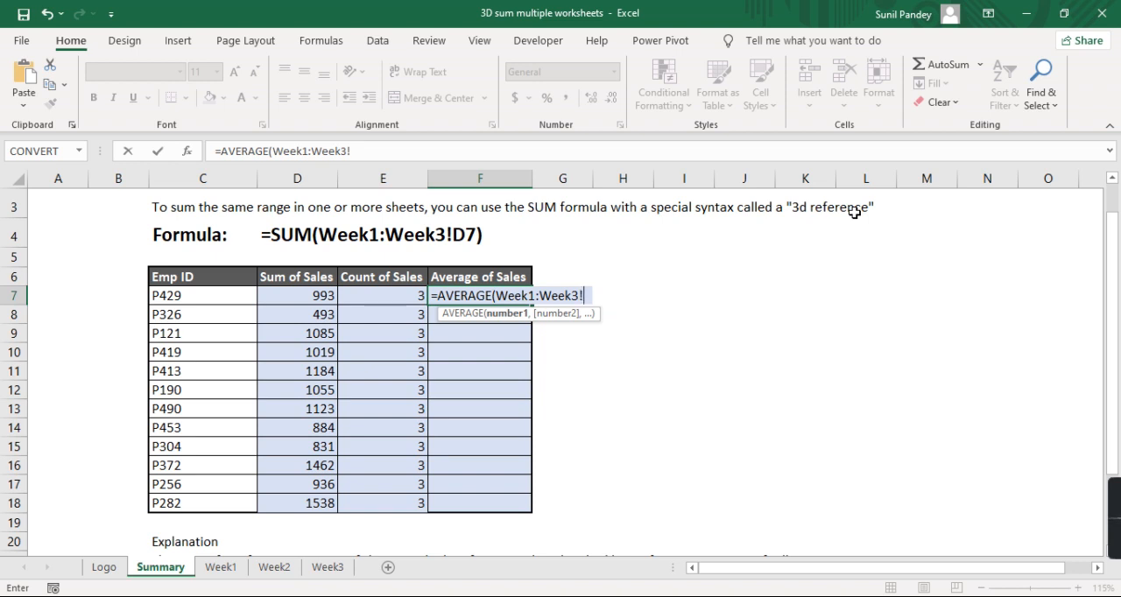
{"action": "type", "text": "!D7)"}
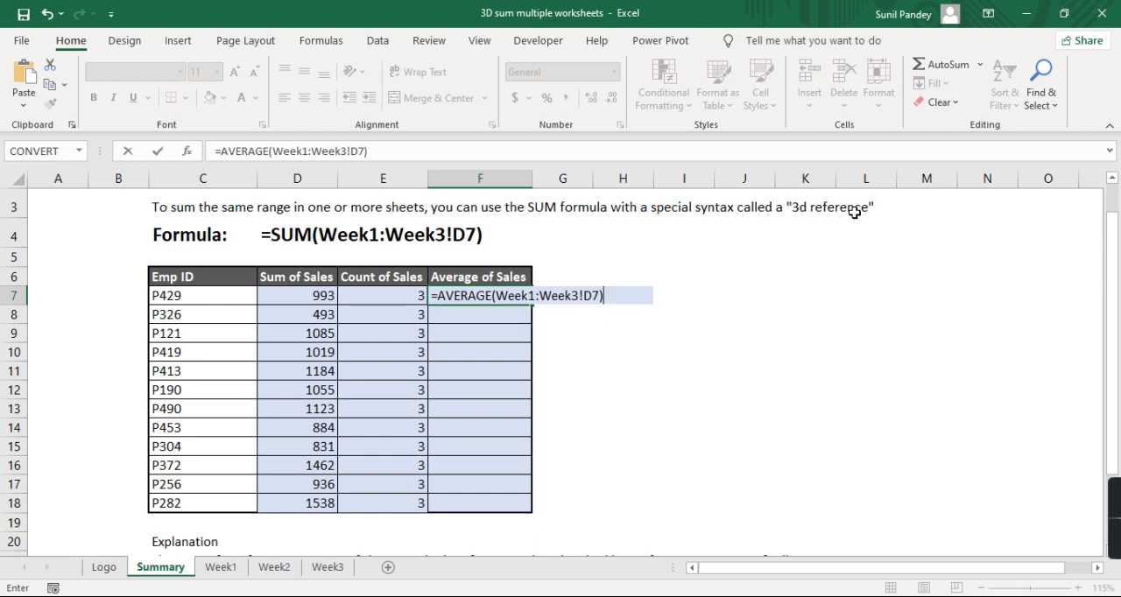
{"action": "key", "text": "Return"}
- Fill the Average of Sales formula from F7 down through F18
{"action": "key", "text": "Up"}
{"action": "key", "text": "shift+Down"}
{"action": "key", "text": "shift+Down"}
{"action": "key", "text": "shift+Down"}
{"action": "key", "text": "shift+Down"}
{"action": "key", "text": "shift+Down"}
{"action": "key", "text": "shift+Down"}
{"action": "key", "text": "shift+Down"}
{"action": "key", "text": "shift+Down"}
{"action": "key", "text": "shift+Down"}
{"action": "key", "text": "shift+Down"}
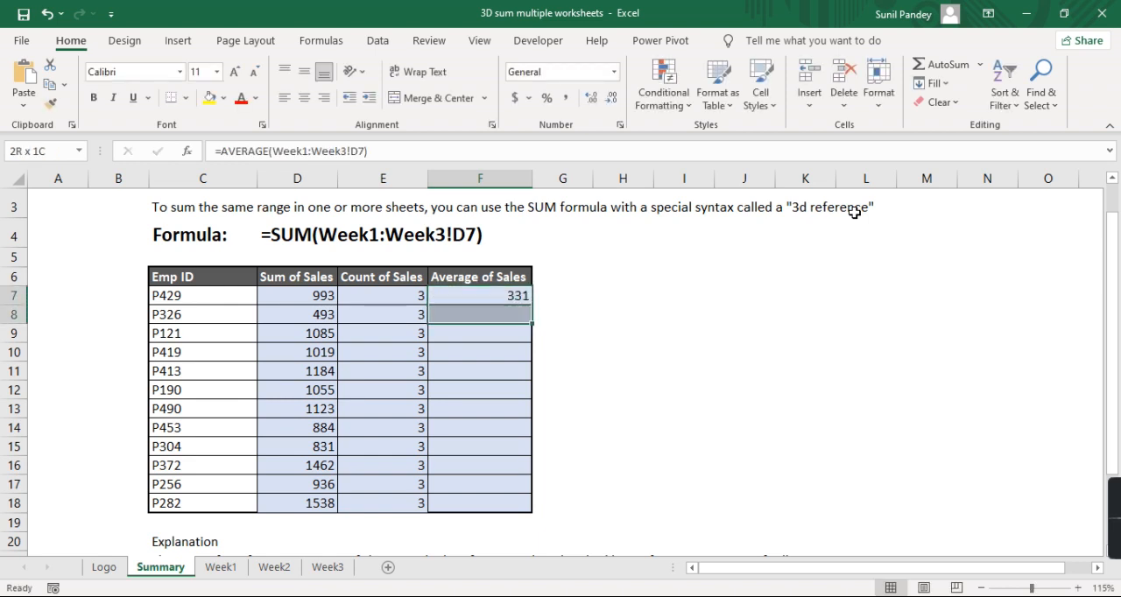
{"action": "key", "text": "shift+Down"}
{"action": "key", "text": "ctrl+d"}
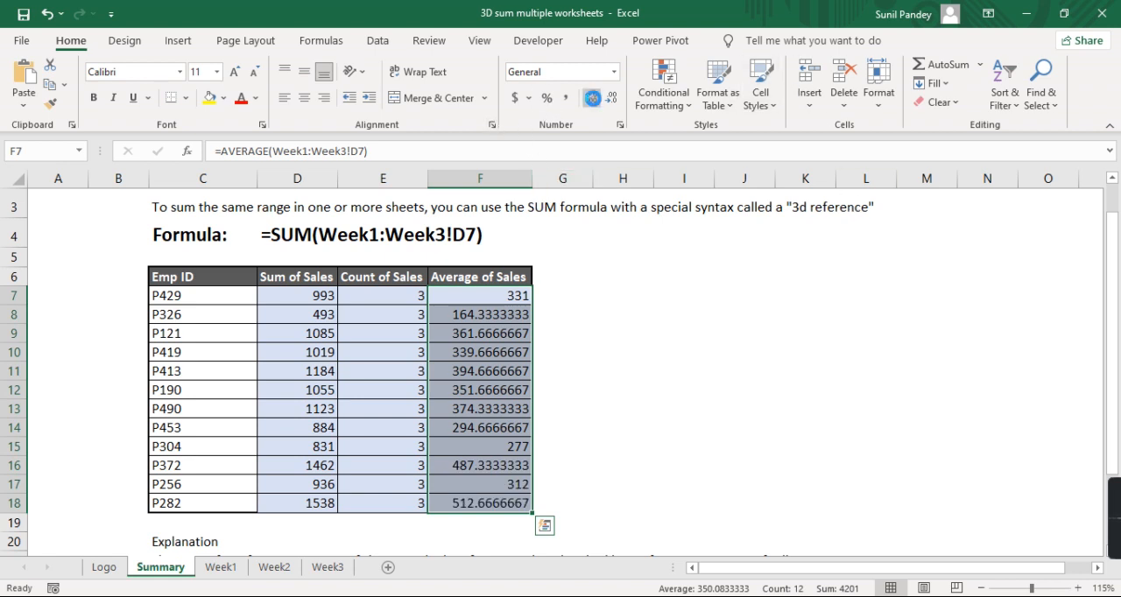
- Format the Average of Sales values in F7:F18 as numbers with one decimal place
{"action": "left_click", "coordinate": [592, 98]}
{"action": "left_click", "coordinate": [610, 100]}
{"action": "left_click", "coordinate": [610, 100]}
{"action": "left_click", "coordinate": [611, 100]}
{"action": "left_click", "coordinate": [610, 100]}
{"action": "left_click", "coordinate": [610, 100]}
{"action": "left_click", "coordinate": [610, 100]}
{"action": "left_click", "coordinate": [611, 100]}
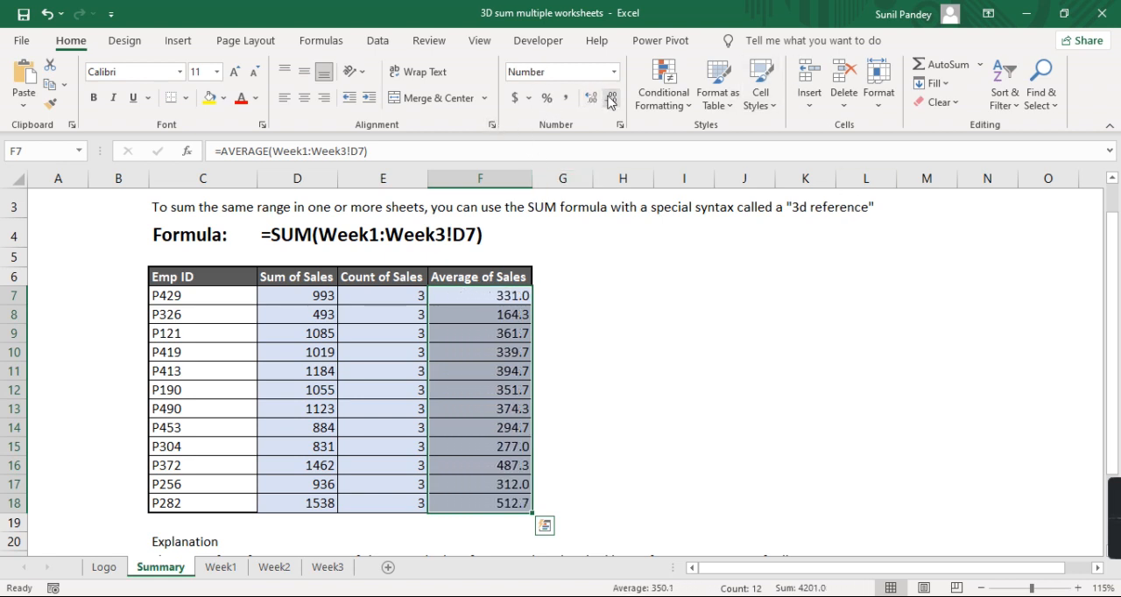
- Review the completed summary table, comparing the employee IDs with their Average of Sales values and formulas
{"action": "left_click", "coordinate": [440, 303]}
{"action": "left_click", "coordinate": [203, 296]}
{"action": "left_click", "coordinate": [197, 334]}
{"action": "left_click", "coordinate": [197, 390]}
{"action": "left_click", "coordinate": [198, 465]}
{"action": "left_click", "coordinate": [200, 484]}
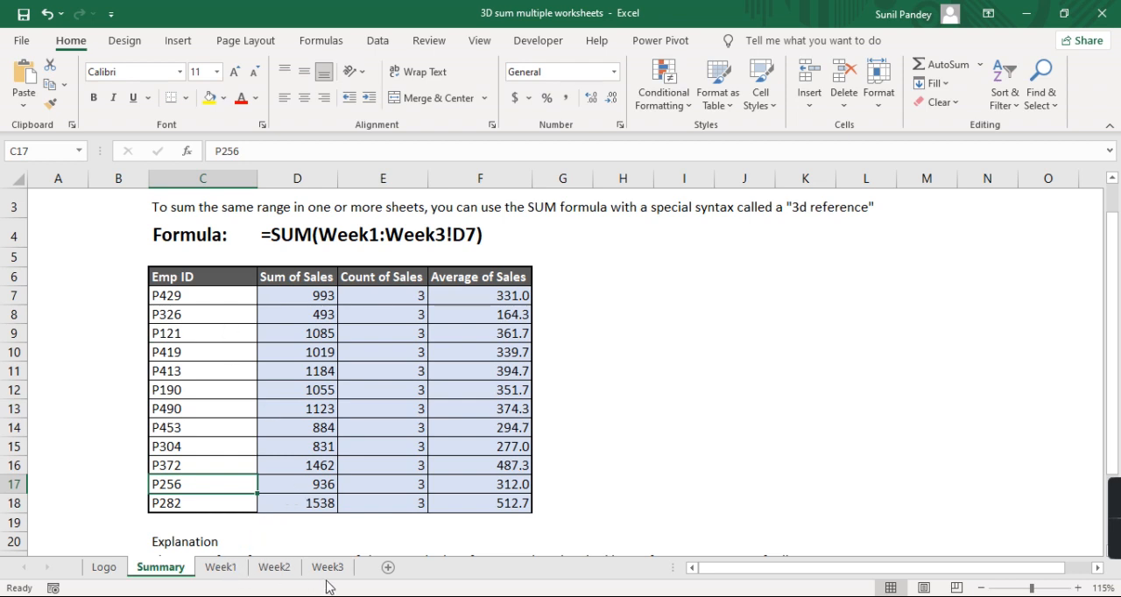
{"action": "left_click", "coordinate": [491, 366]}
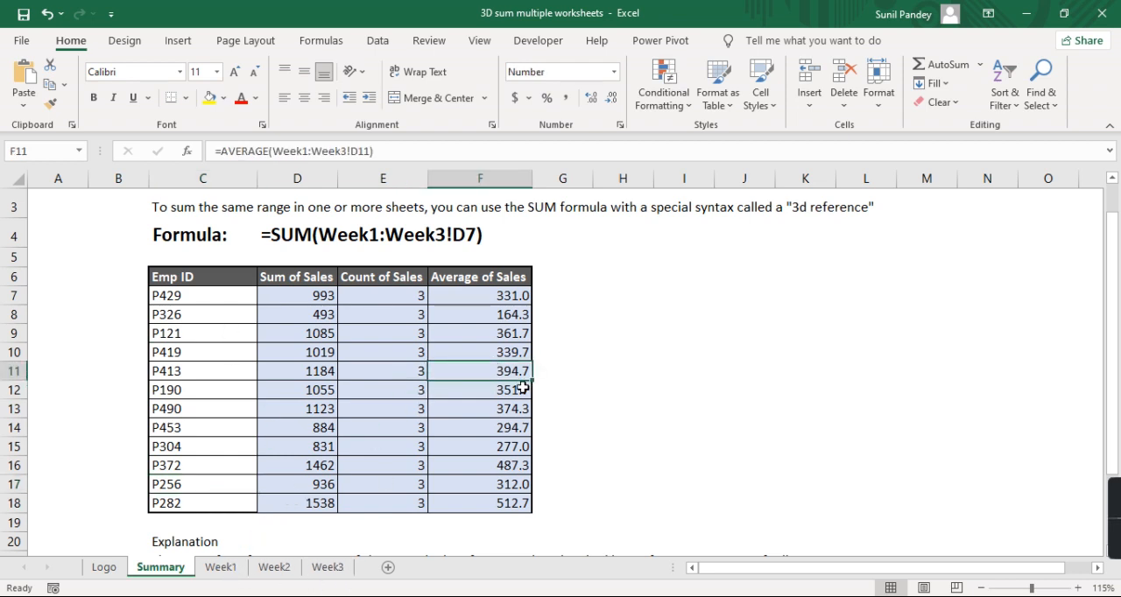
{"action": "scroll", "coordinate": [523, 388], "scroll_direction": "up", "scroll_amount": 1}
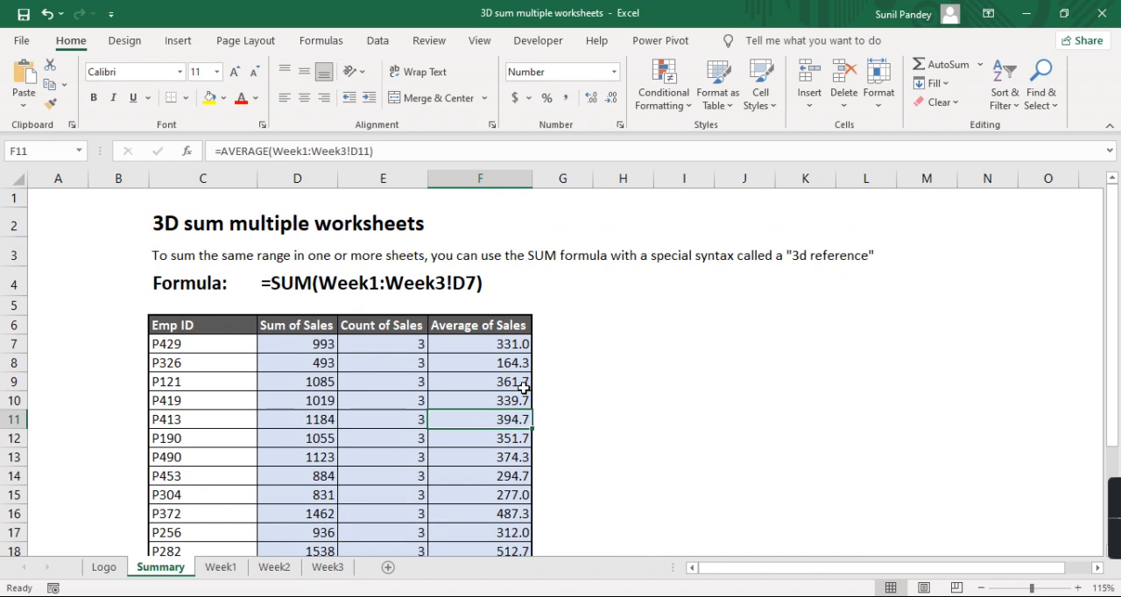